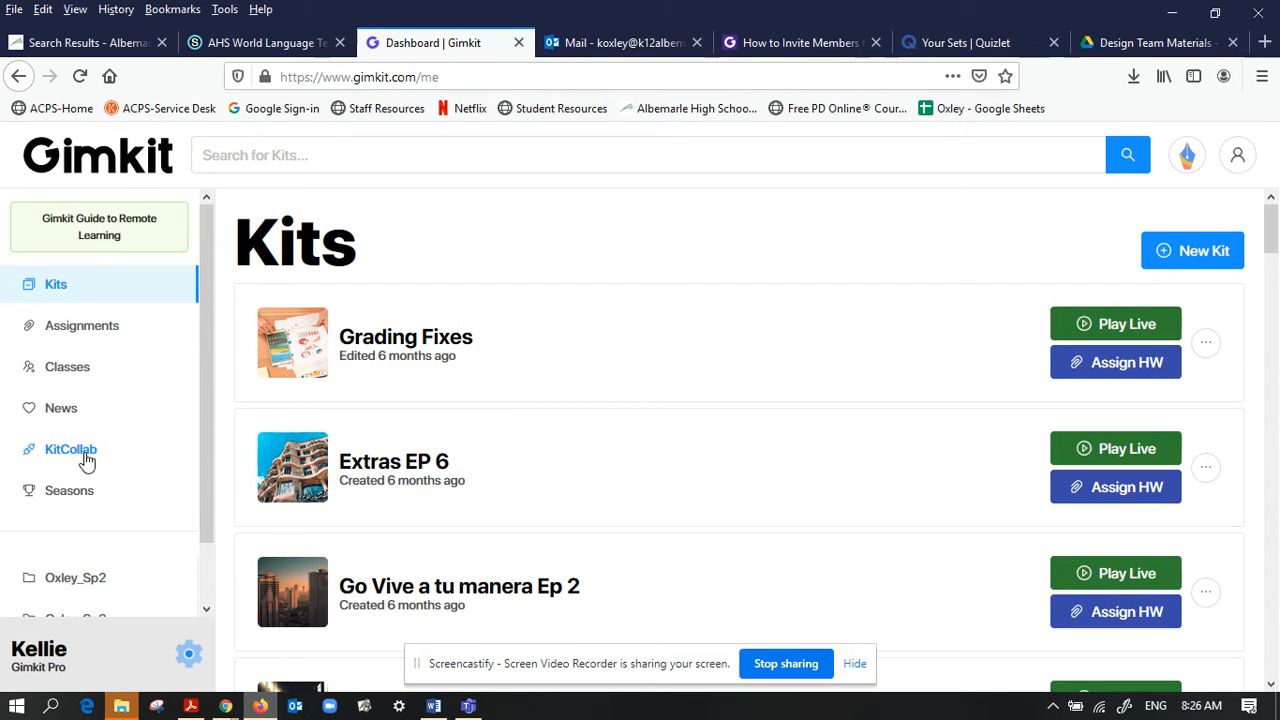
Create a new kit named "El chancho y la gallina", keeping Spanish as the language and World Languages as the subject.
scroll(89, 497, down, 2)
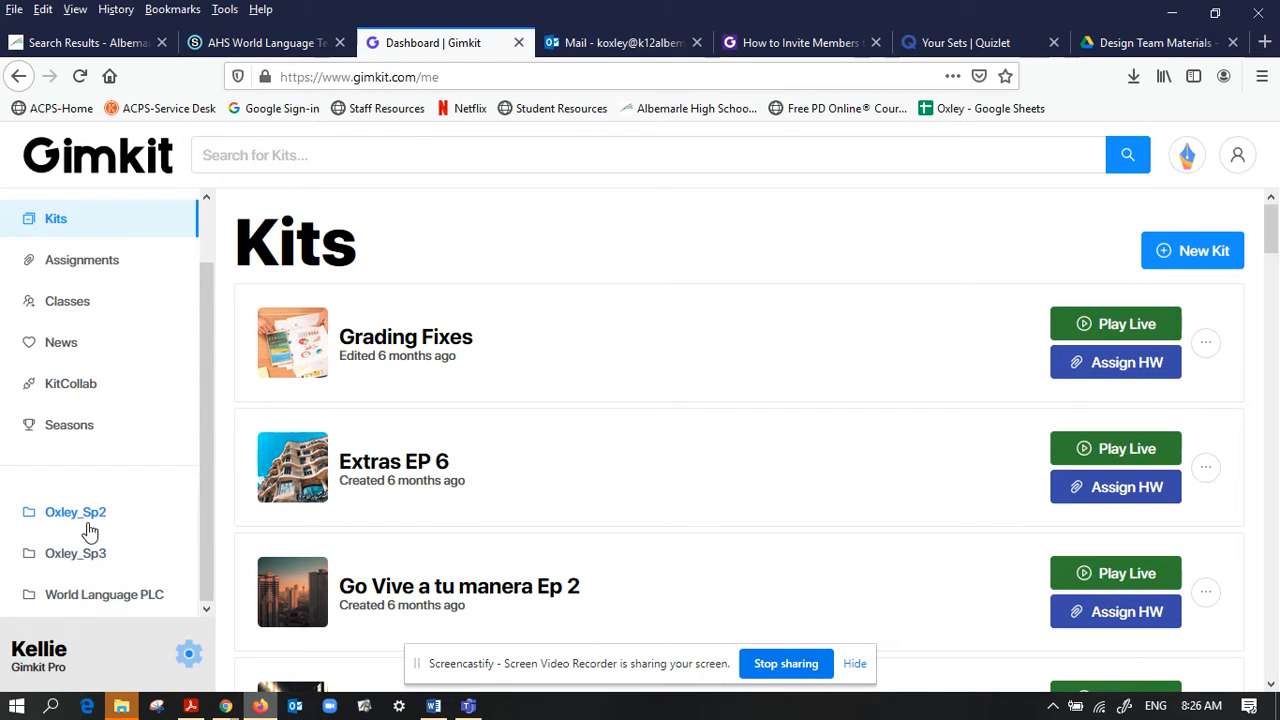
scroll(89, 530, up, 2)
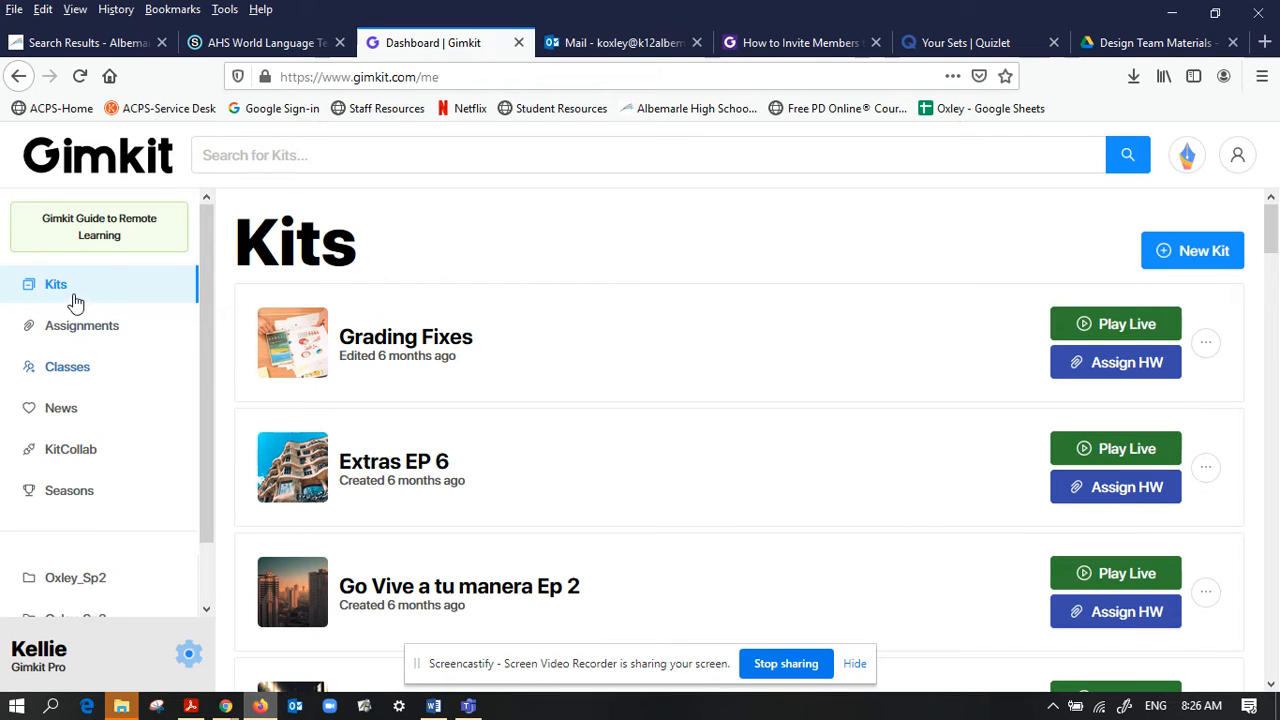
click(1208, 251)
click(816, 366)
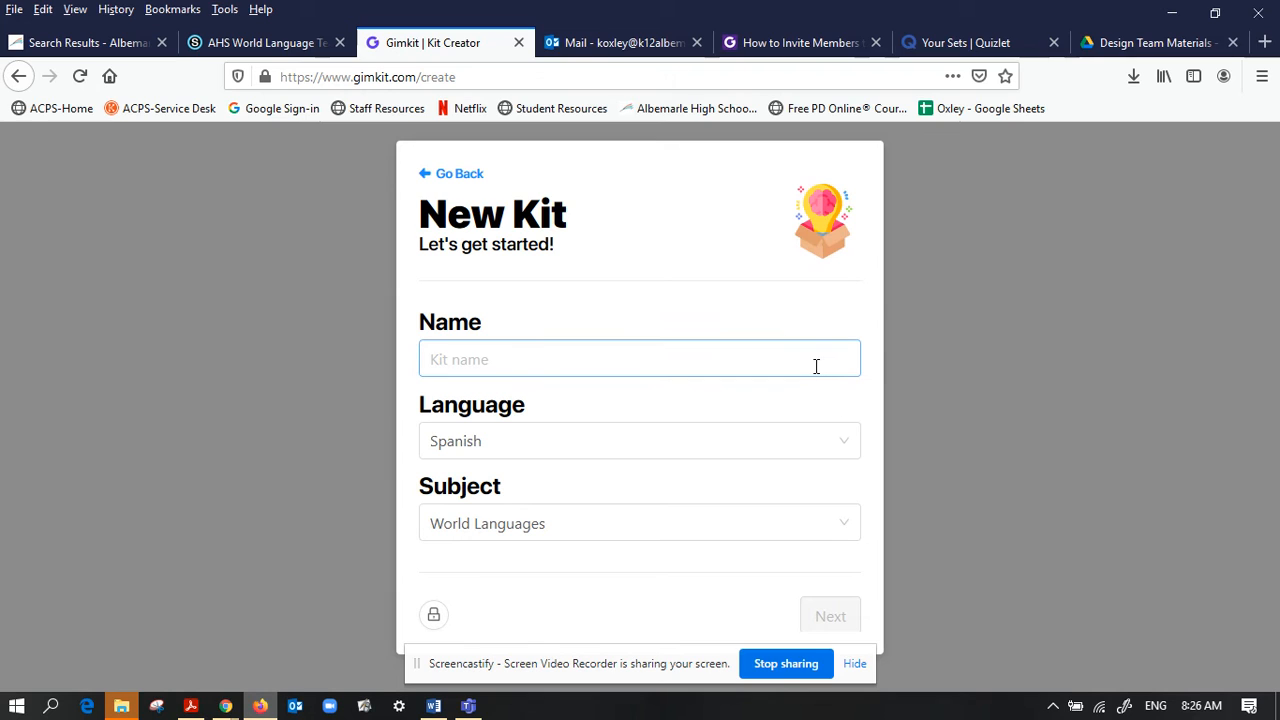
text(El chancho y la gallina)
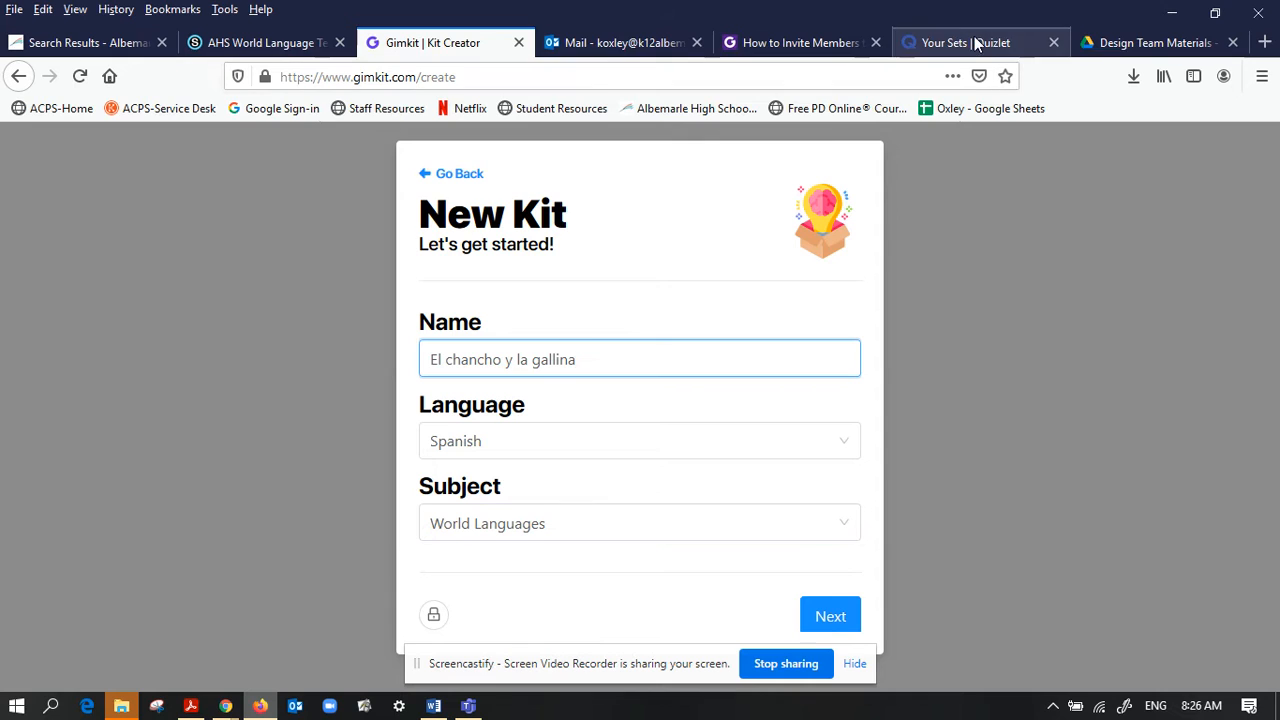
click(828, 614)
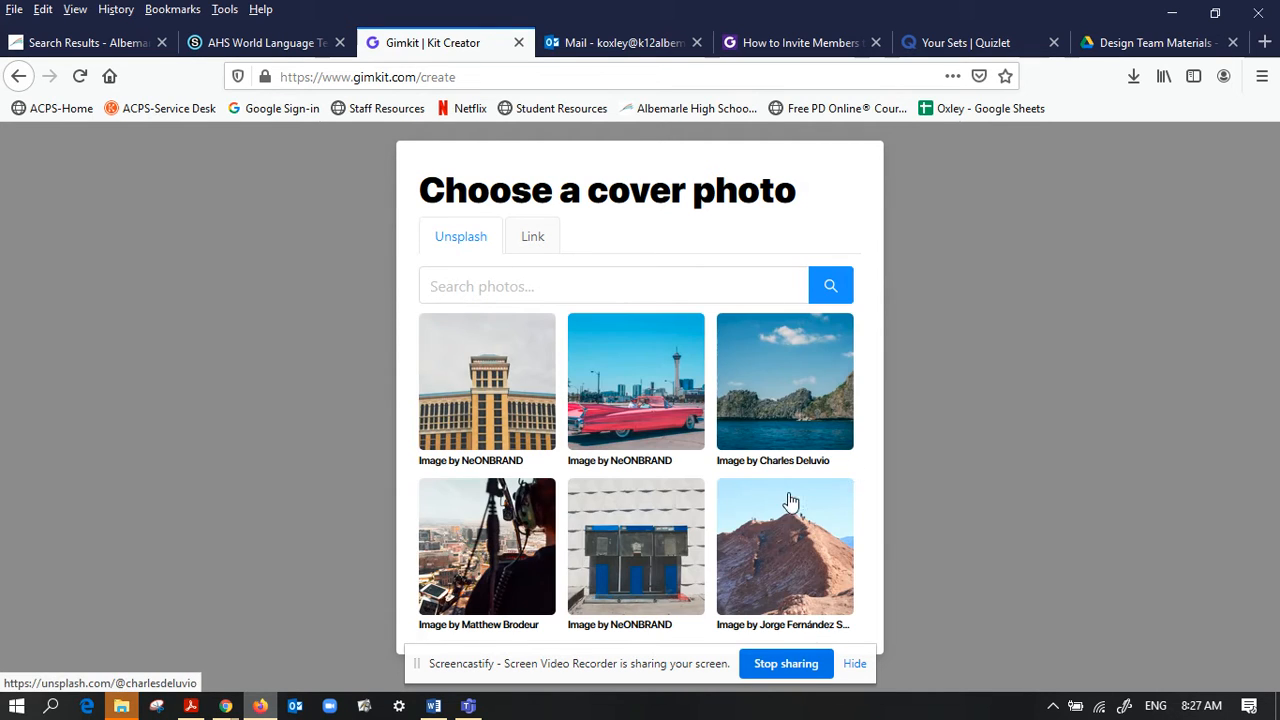
Try searching the Unsplash cover photos for "chancho".
click(709, 284)
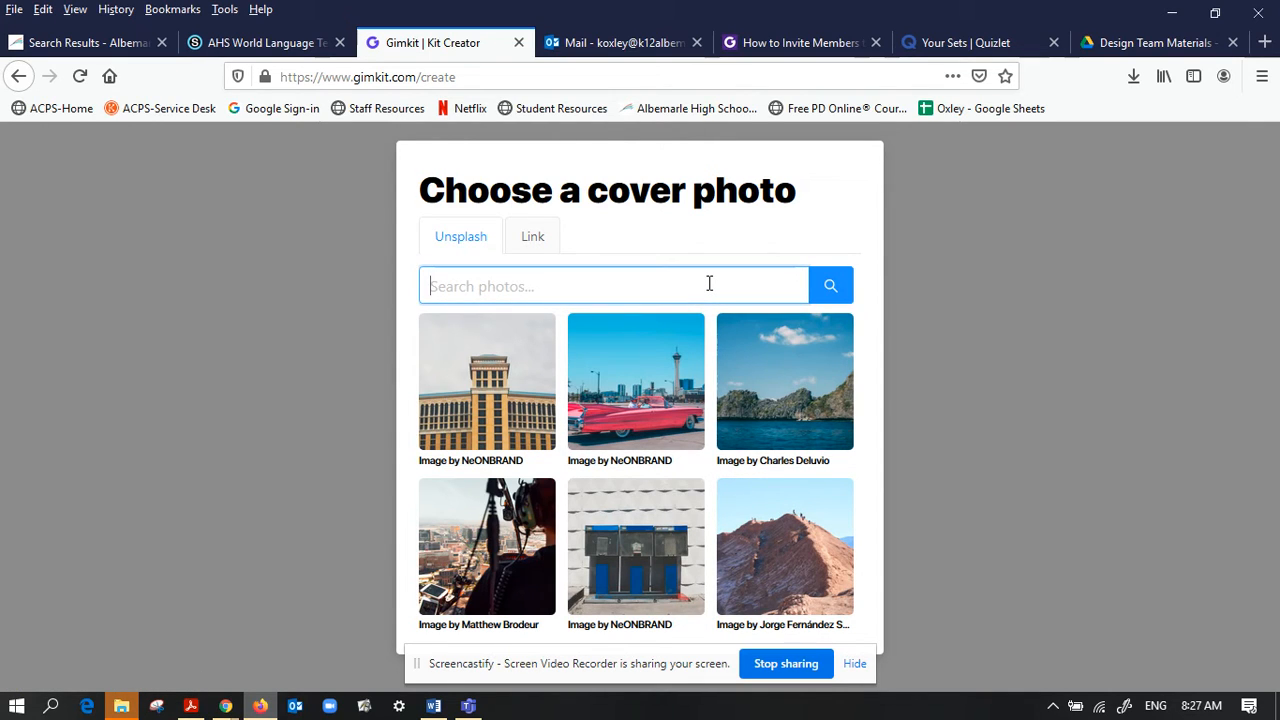
text(chancho)
key(Return)
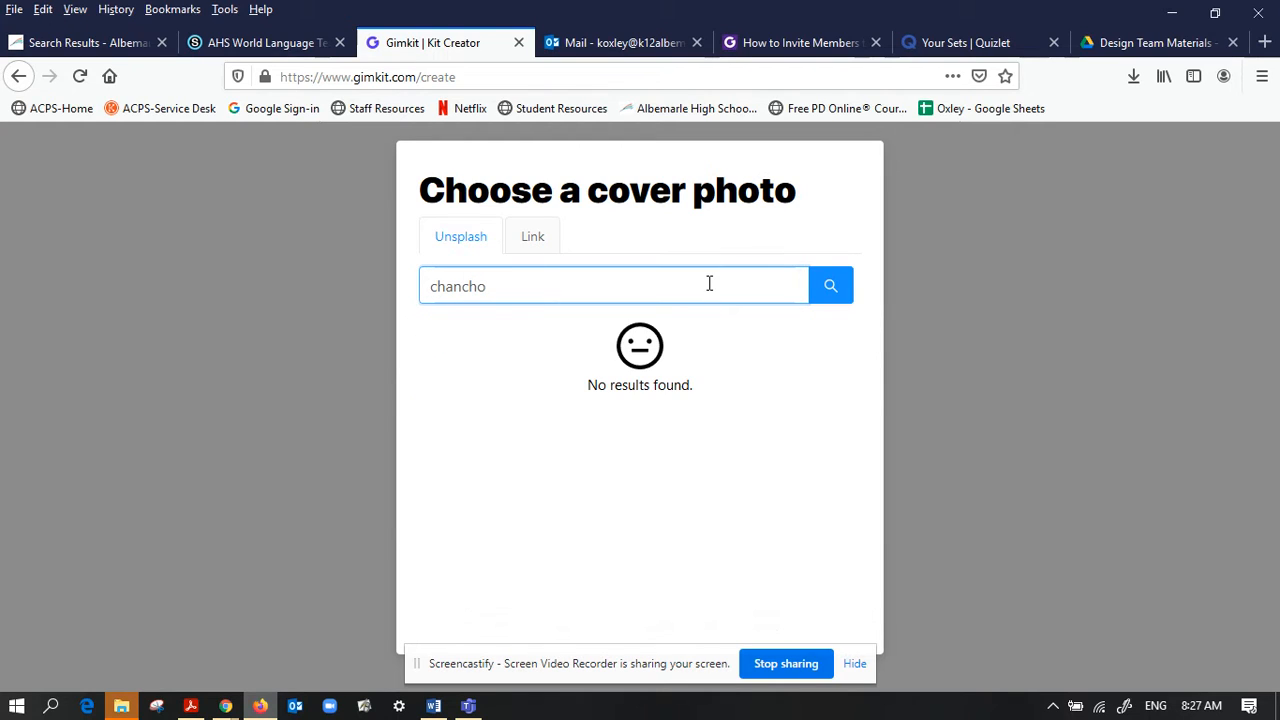
Search the cover photos for "pig" and choose the white piglet standing on straw as the kit's cover.
key(BackSpace)
key(BackSpace)
key(BackSpace)
key(BackSpace)
key(BackSpace)
key(BackSpace)
text(pic)
text(g)
key(Return)
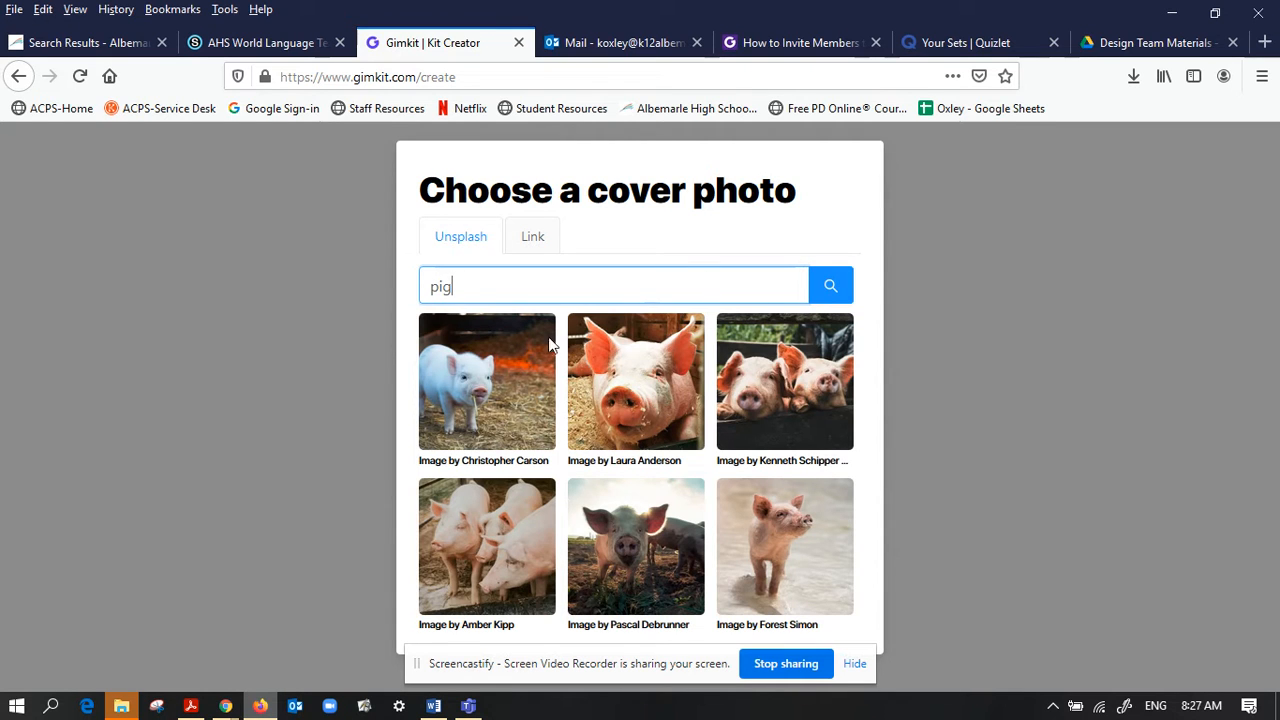
click(495, 385)
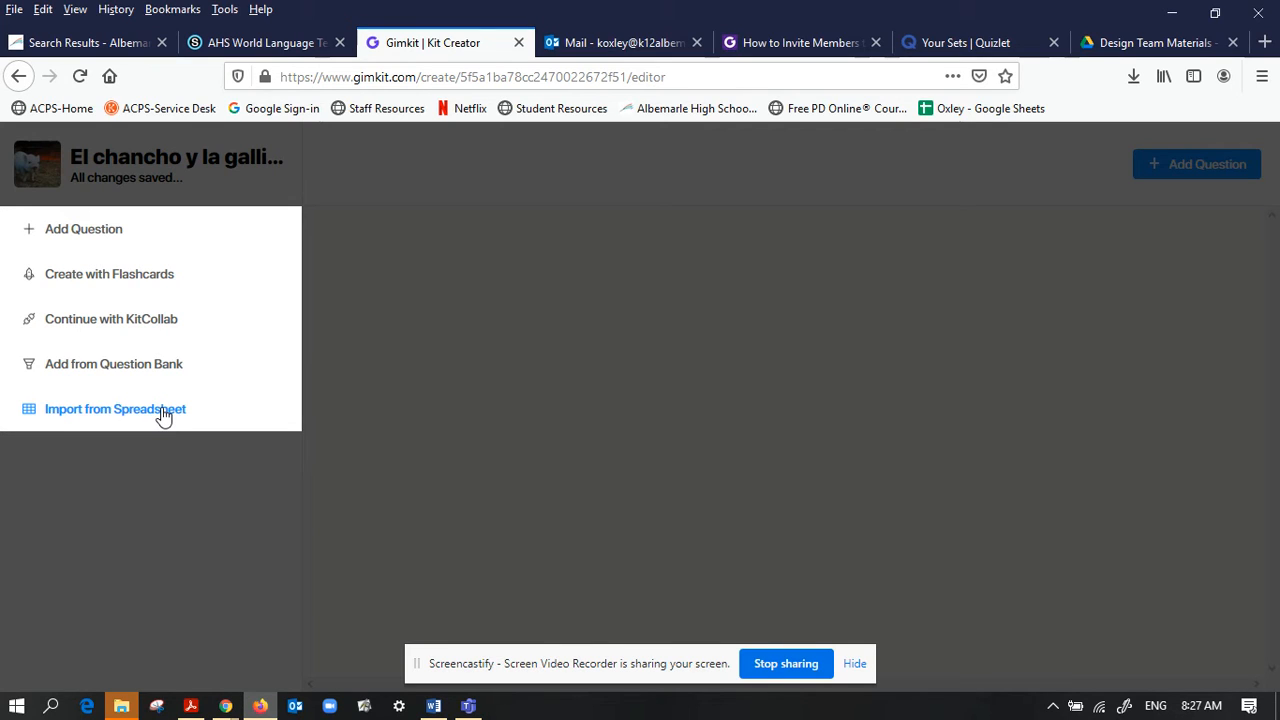
Choose to create the kit's questions with flashcards, and switch to Quizlet to open the "El cerdo y la gallina" set.
click(161, 280)
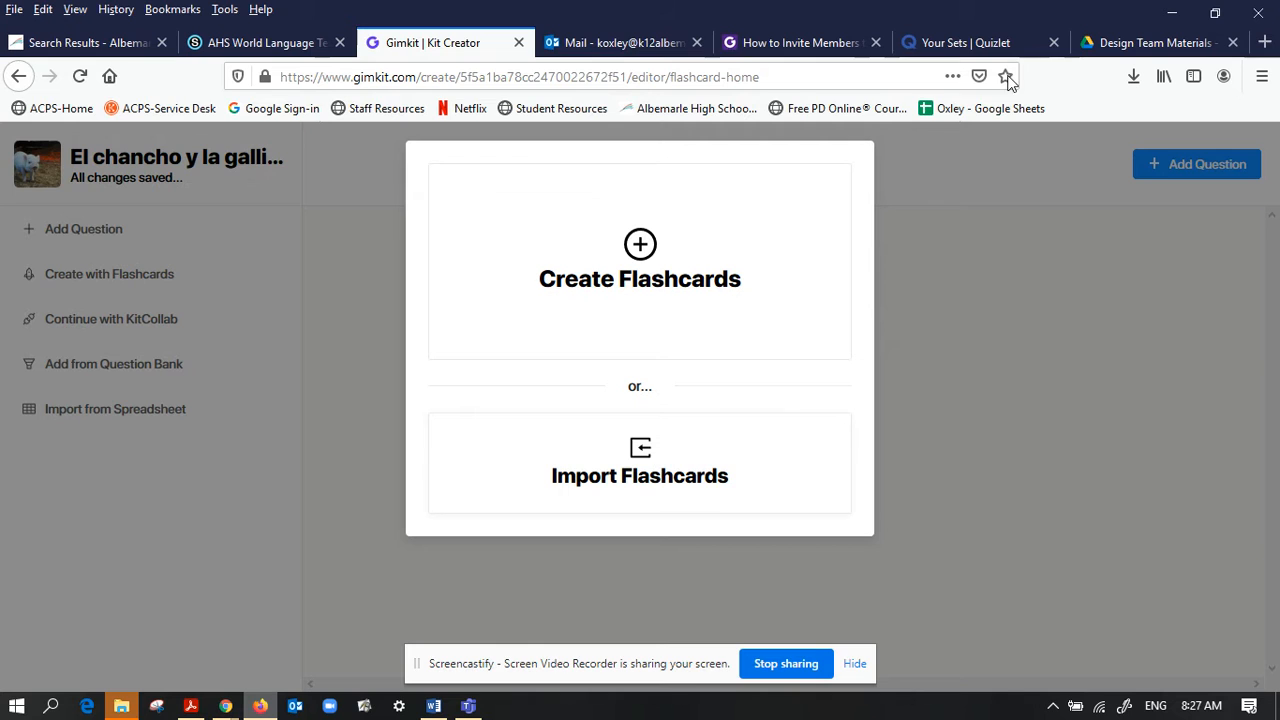
click(975, 43)
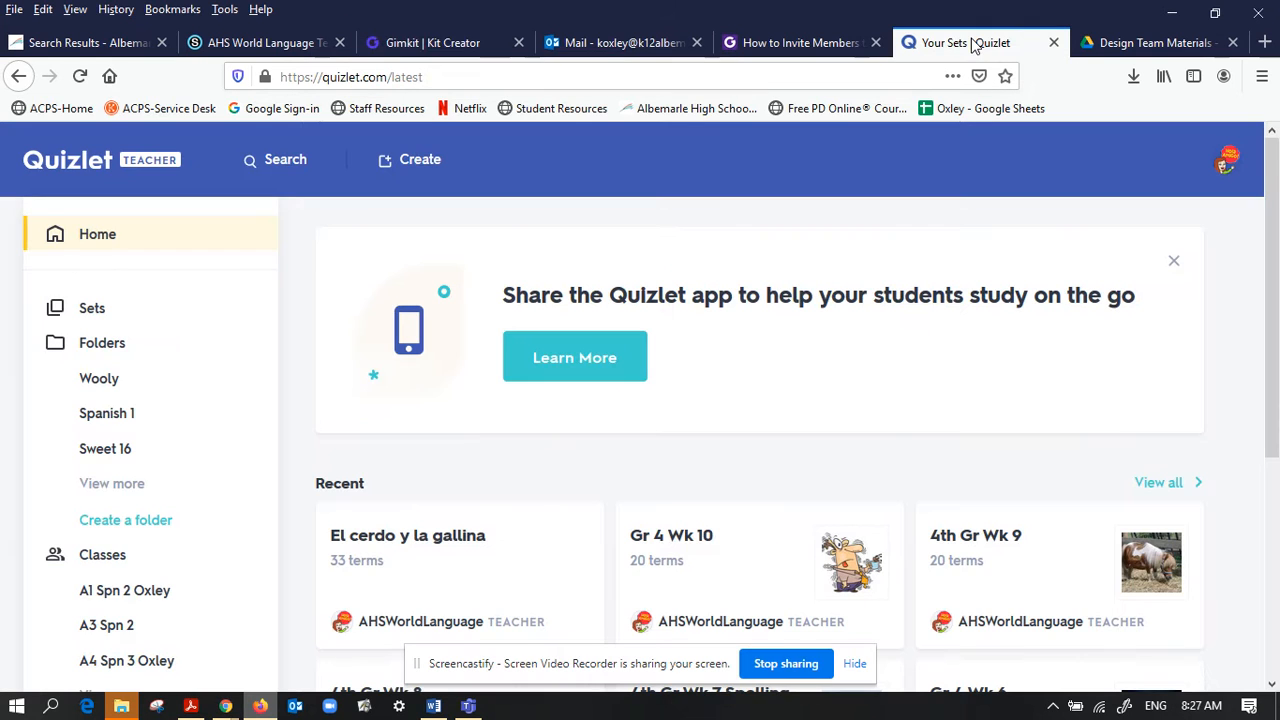
scroll(450, 560, down, 3)
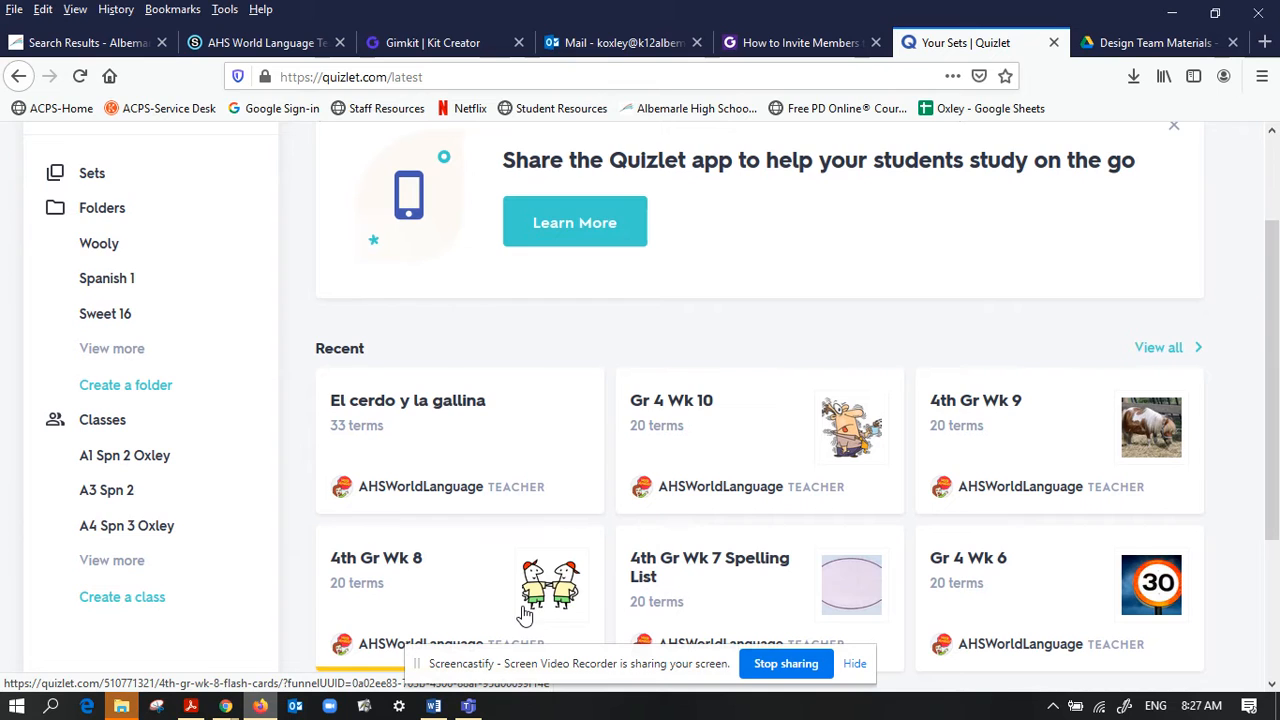
scroll(877, 431, up, 3)
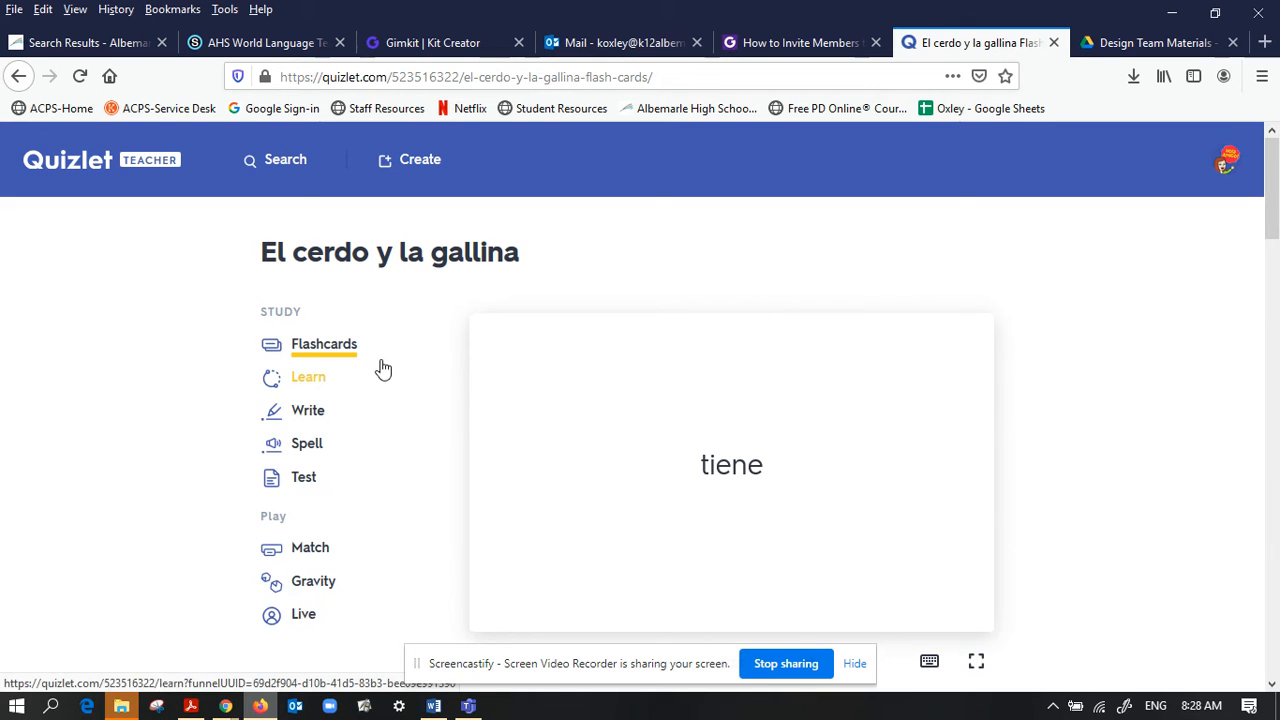
Rename the Quizlet set as "El Chancho y la gallina" and save it.
scroll(380, 366, down, 2)
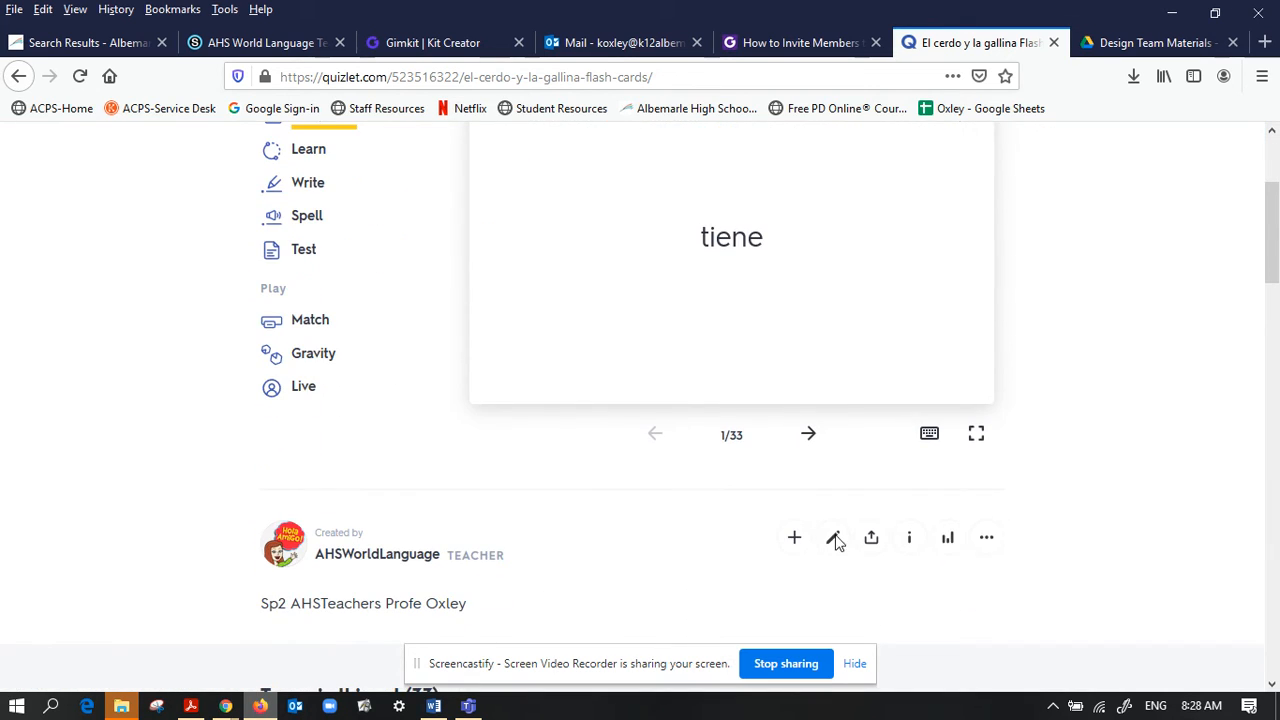
click(835, 540)
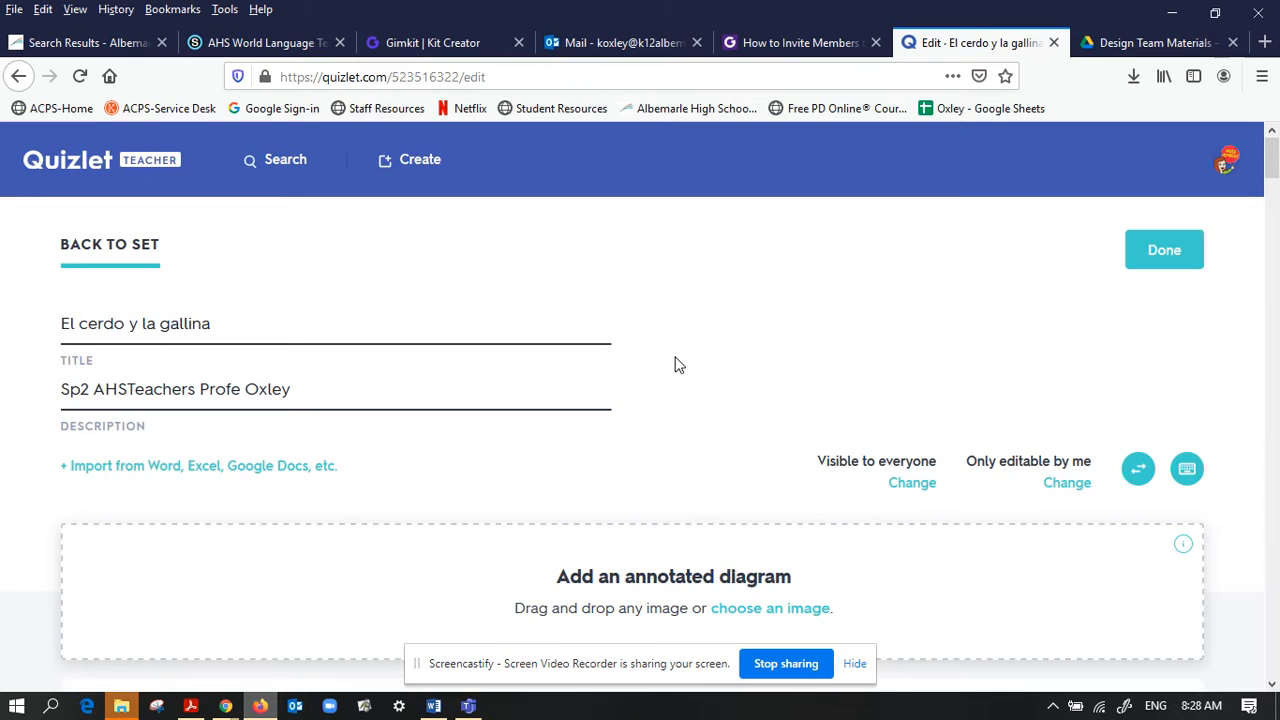
click(124, 320)
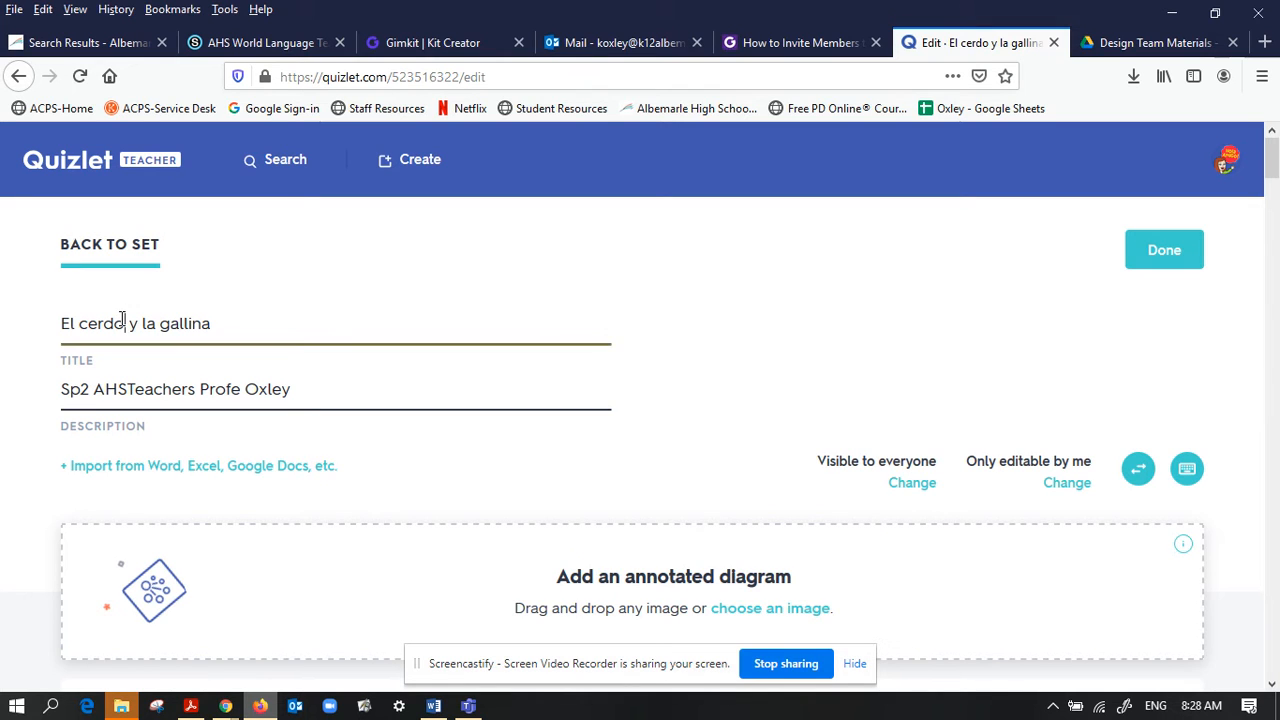
key(BackSpace)
key(BackSpace)
key(BackSpace)
key(BackSpace)
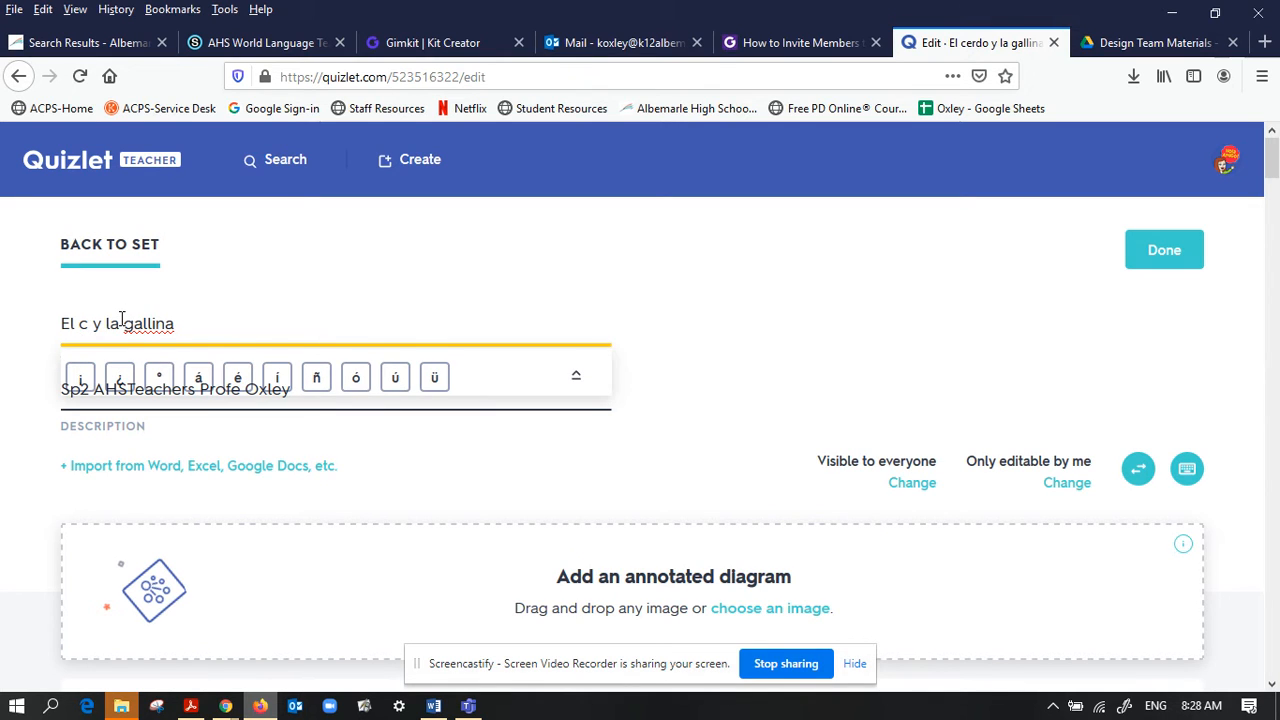
key(BackSpace)
text(Chancho)
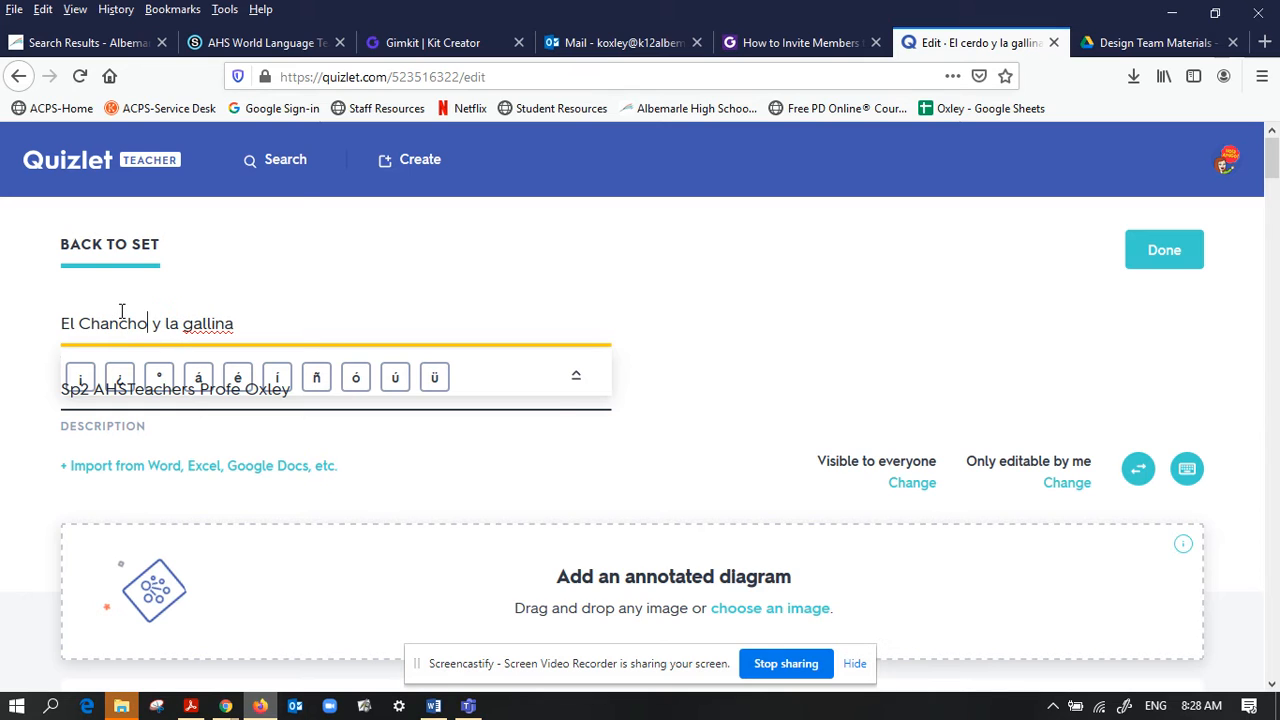
scroll(676, 390, down, 1)
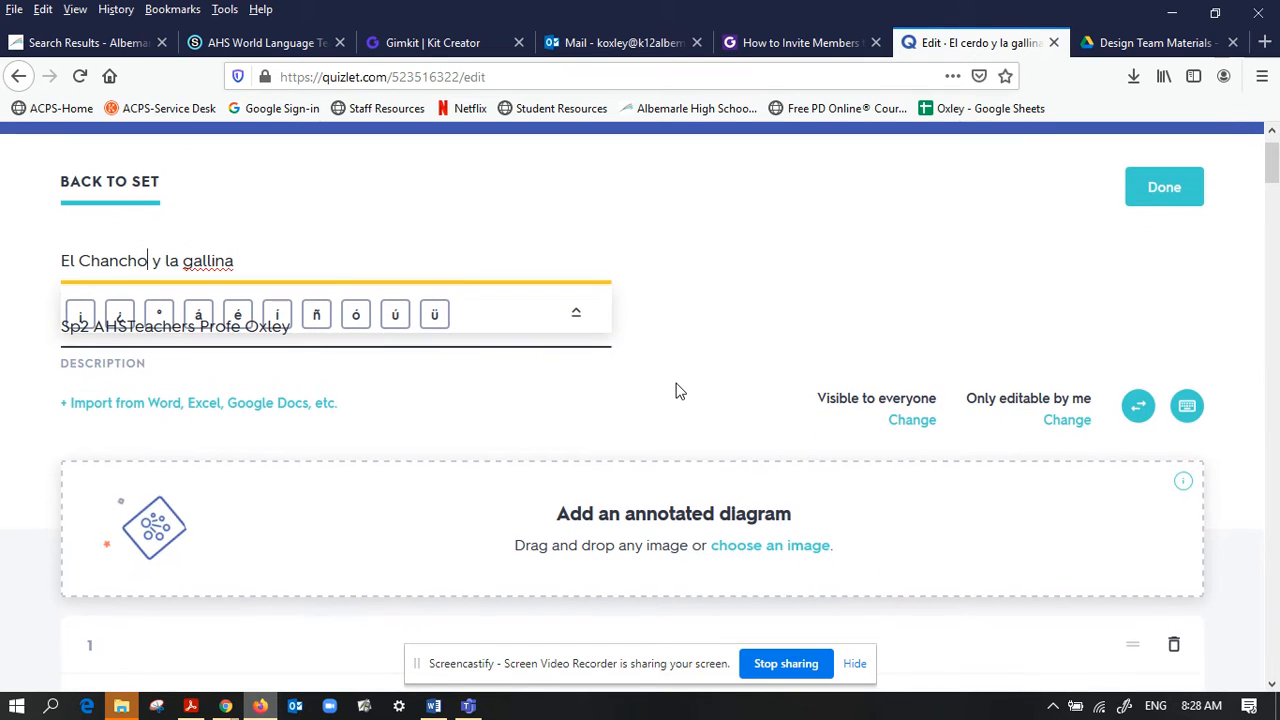
click(1168, 188)
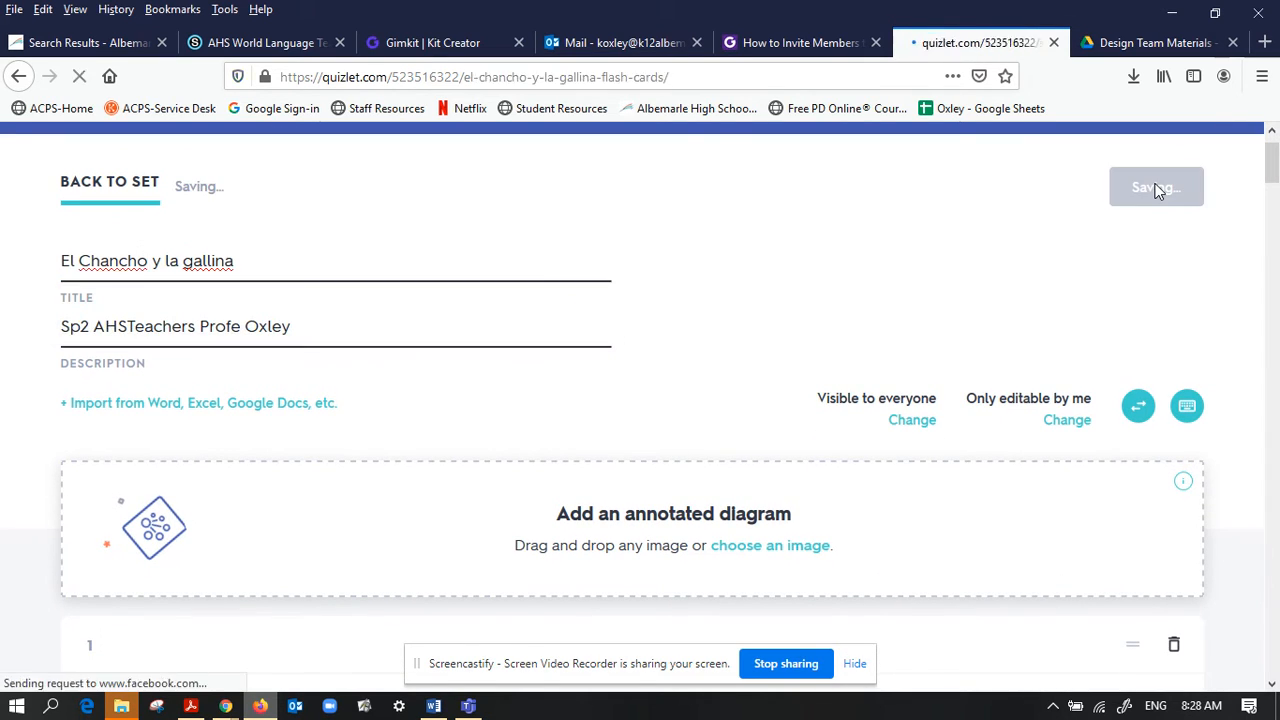
Open the export options for the "El Chancho y la gallina" set.
scroll(763, 389, down, 5)
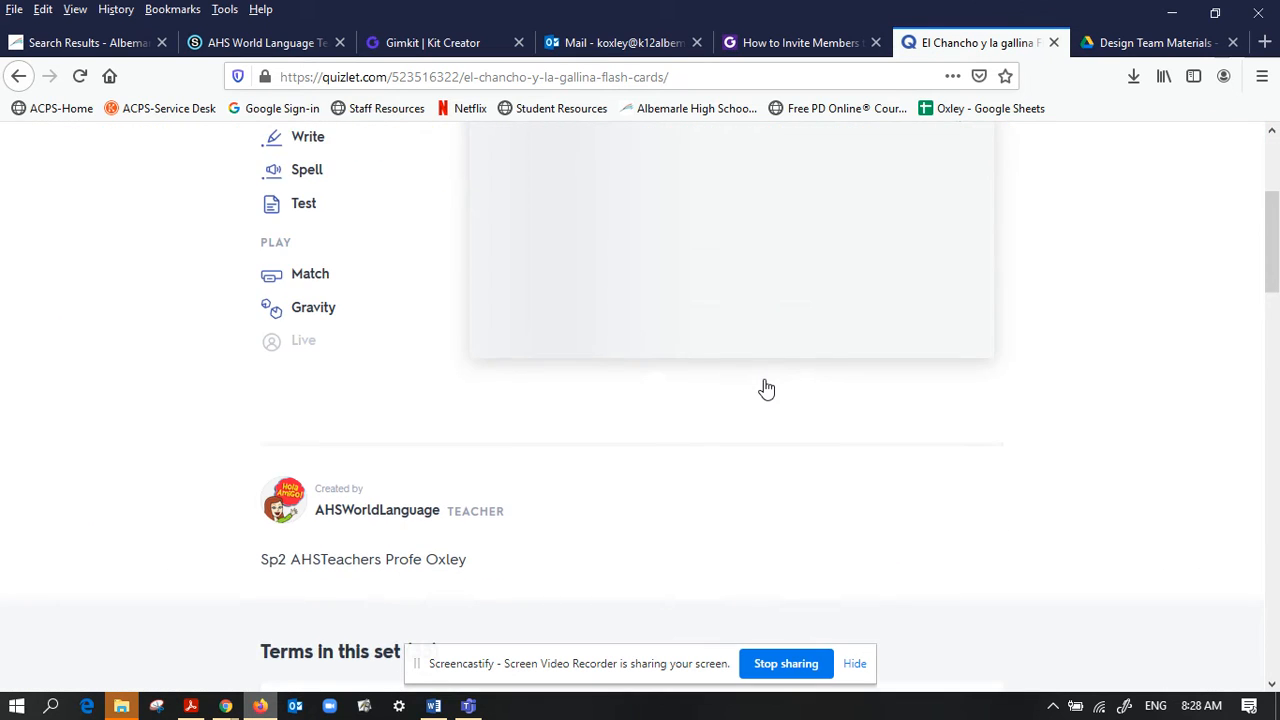
scroll(766, 387, up, 5)
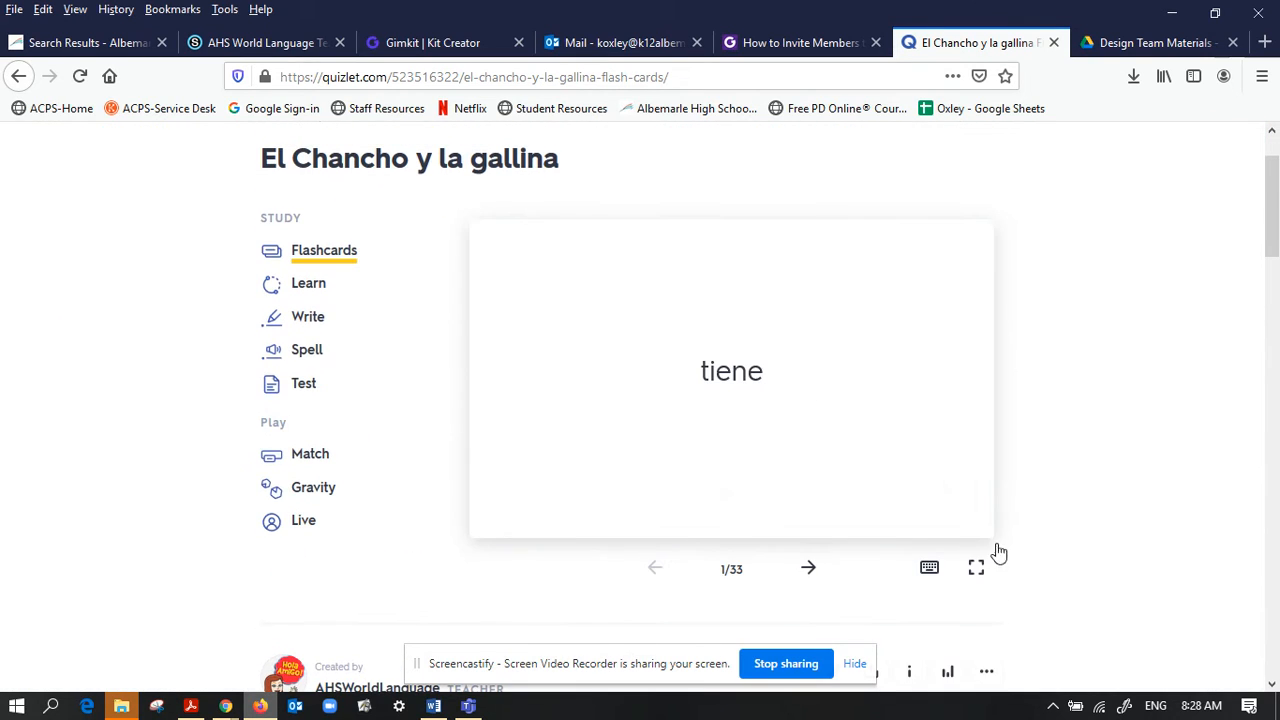
scroll(1074, 586, down, 2)
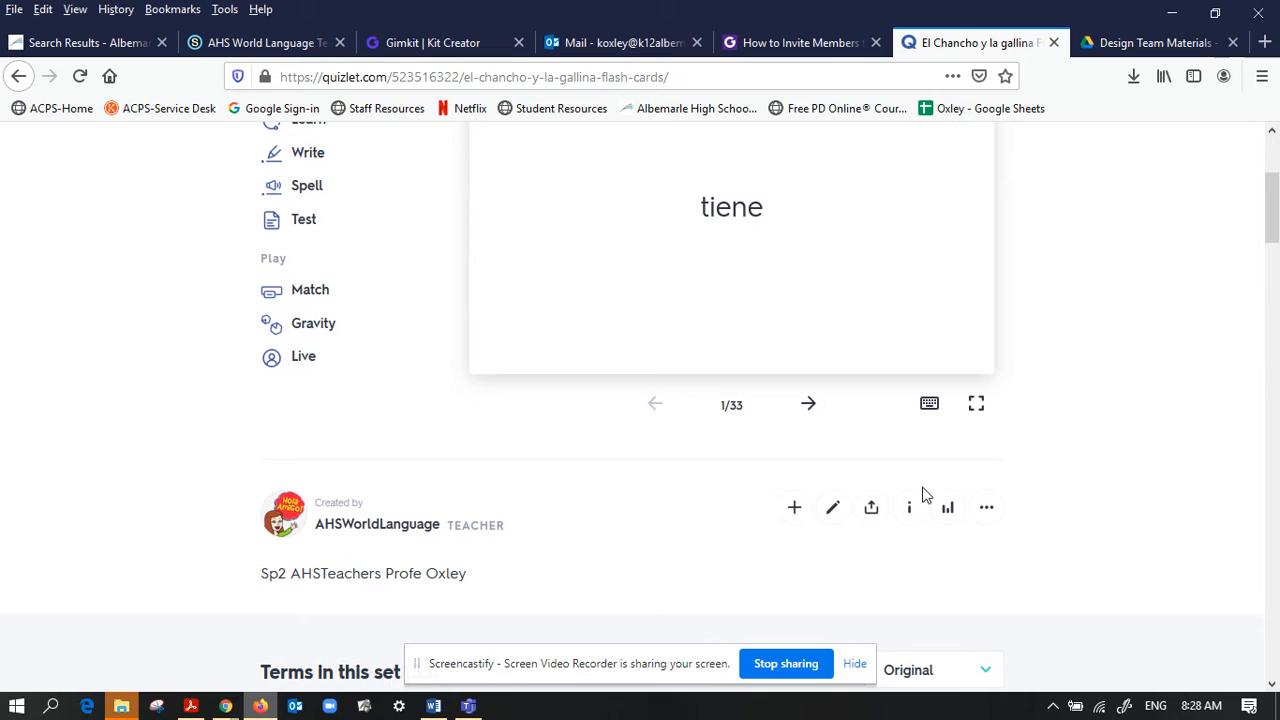
click(986, 512)
click(1021, 516)
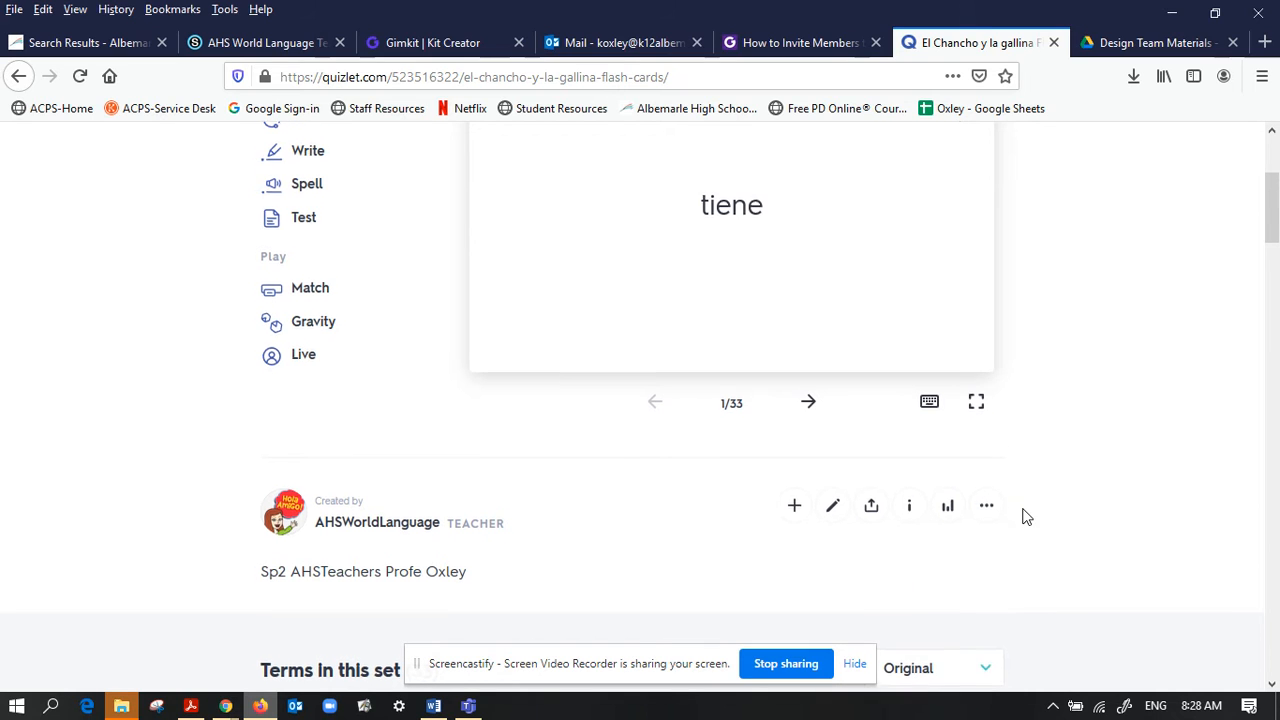
scroll(1022, 516, down, 2)
click(986, 340)
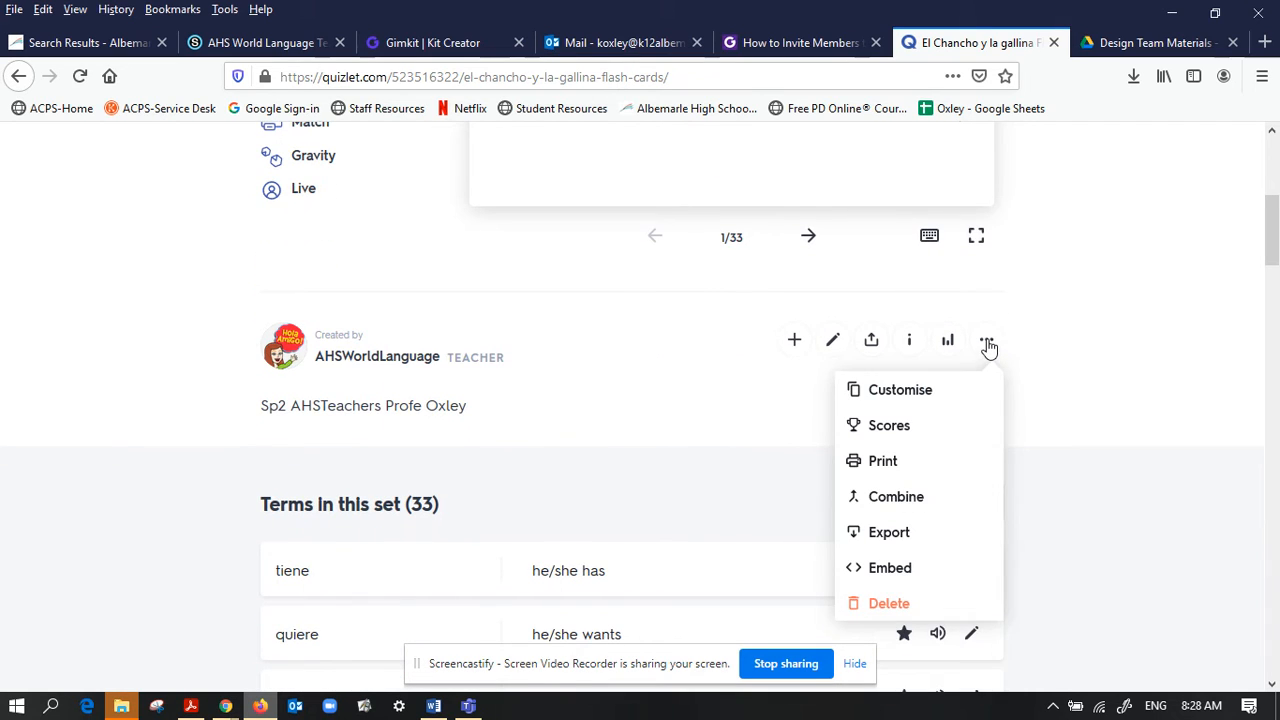
click(889, 533)
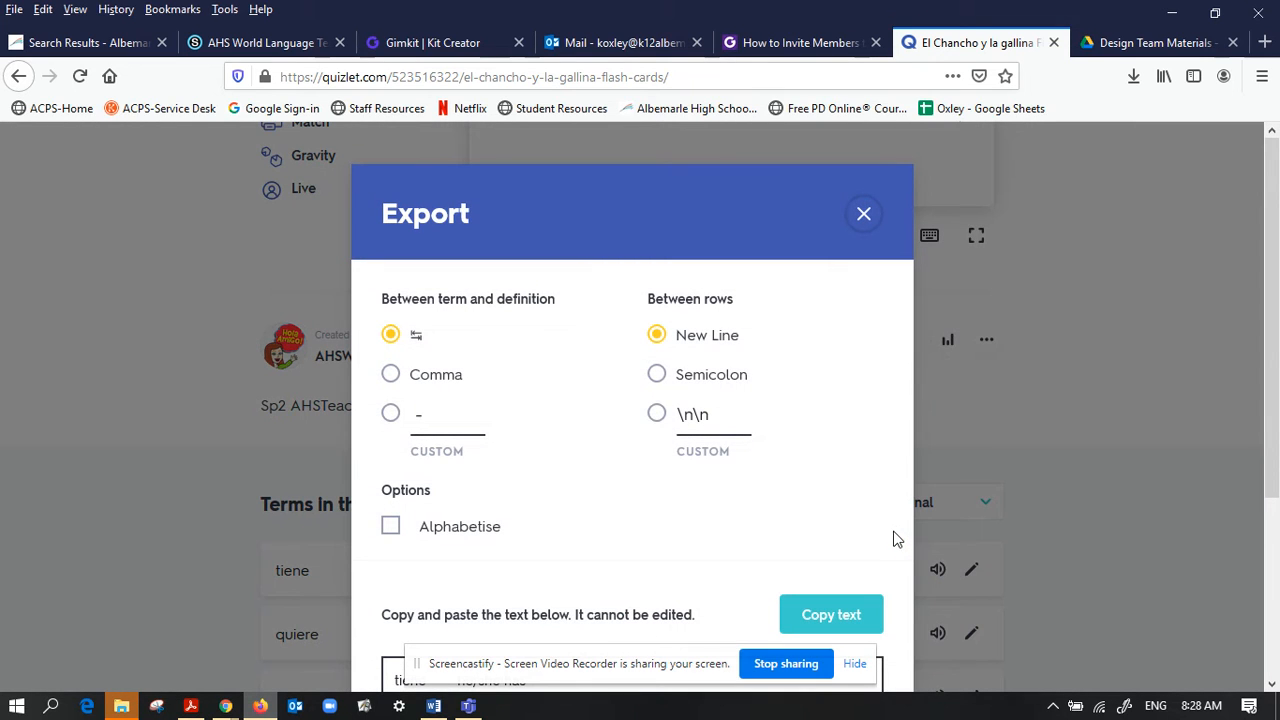
Copy the set's export text containing all terms and definitions.
scroll(517, 523, down, 3)
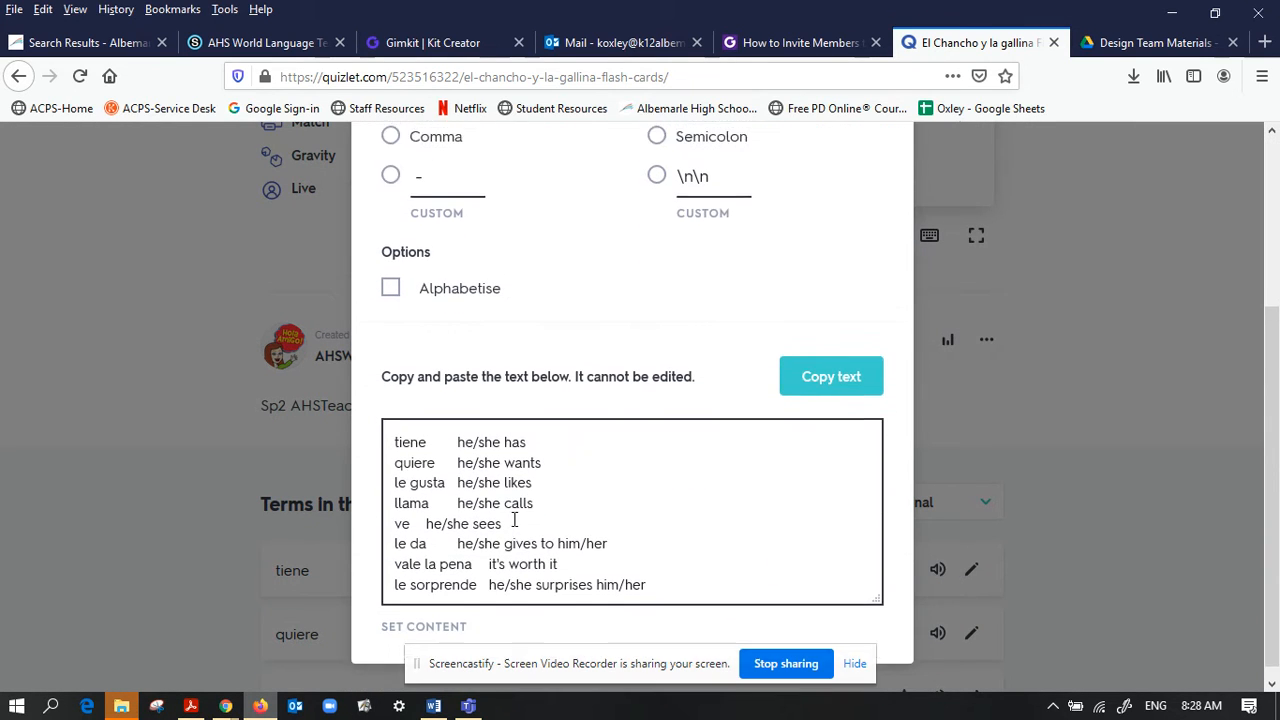
scroll(514, 521, up, 3)
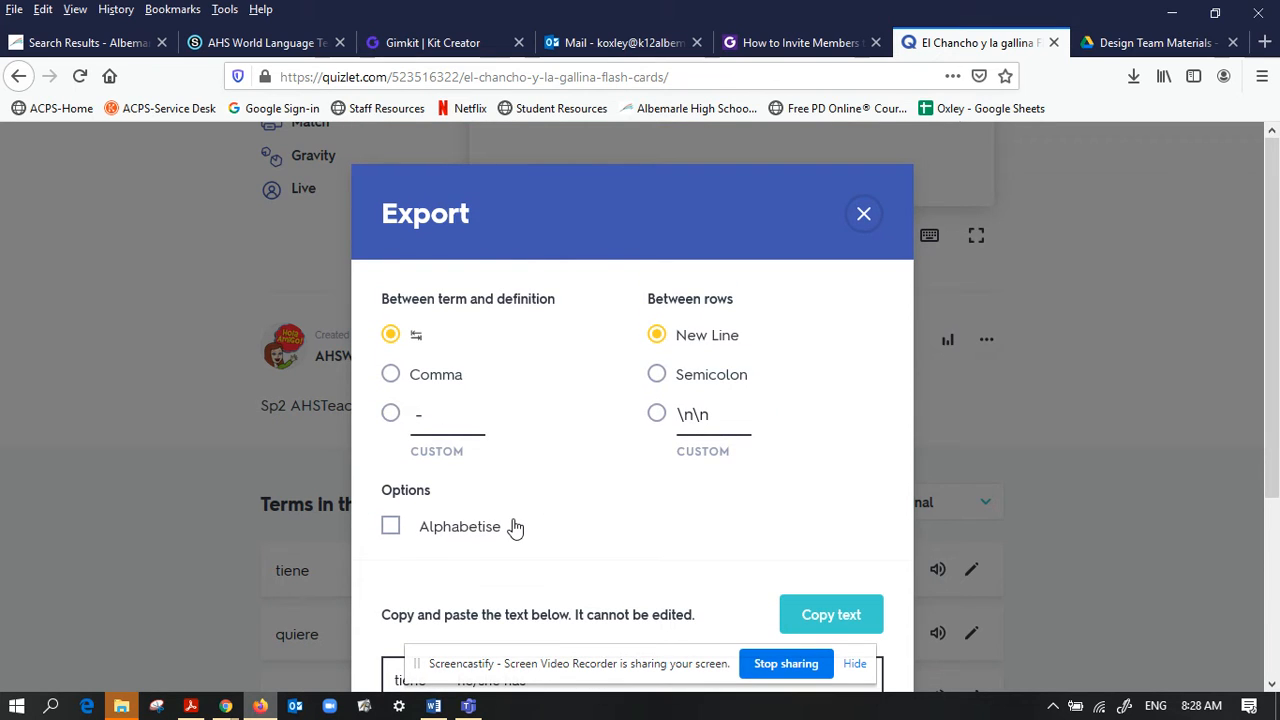
click(838, 612)
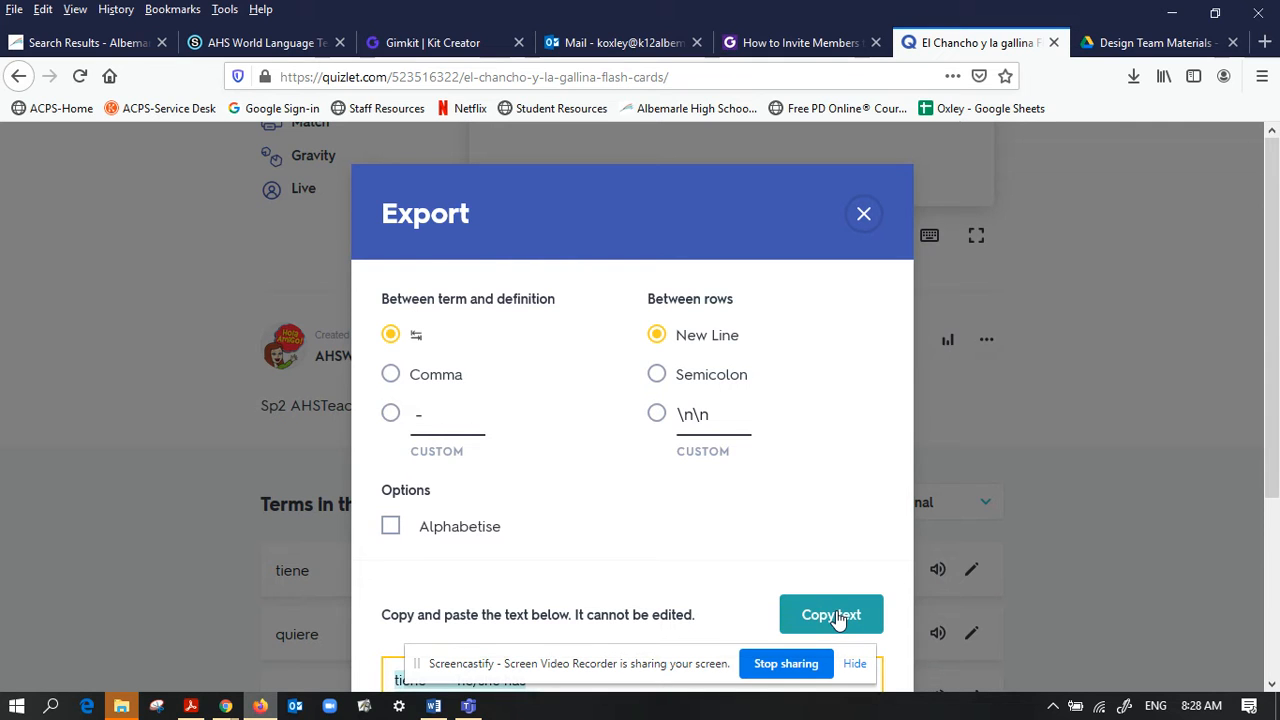
scroll(800, 480, down, 3)
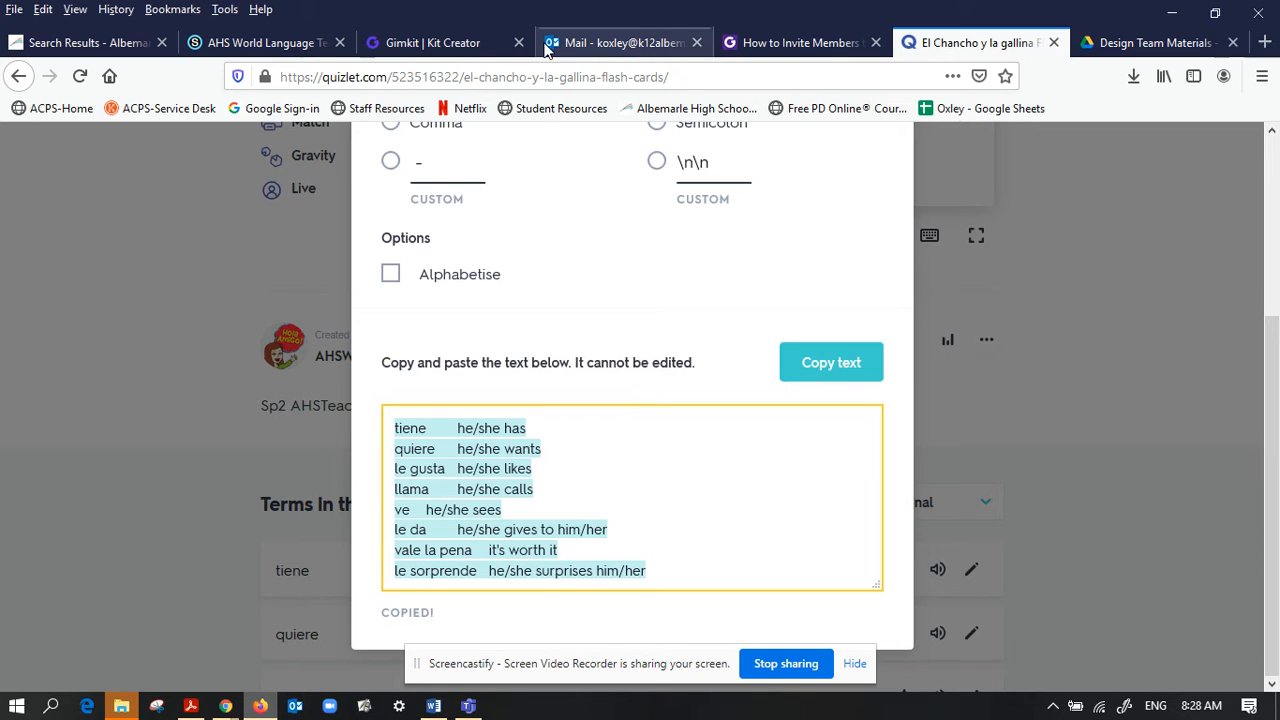
Switch back to Gimkit, import the copied Quizlet text as flashcards, and finish the kit.
click(432, 43)
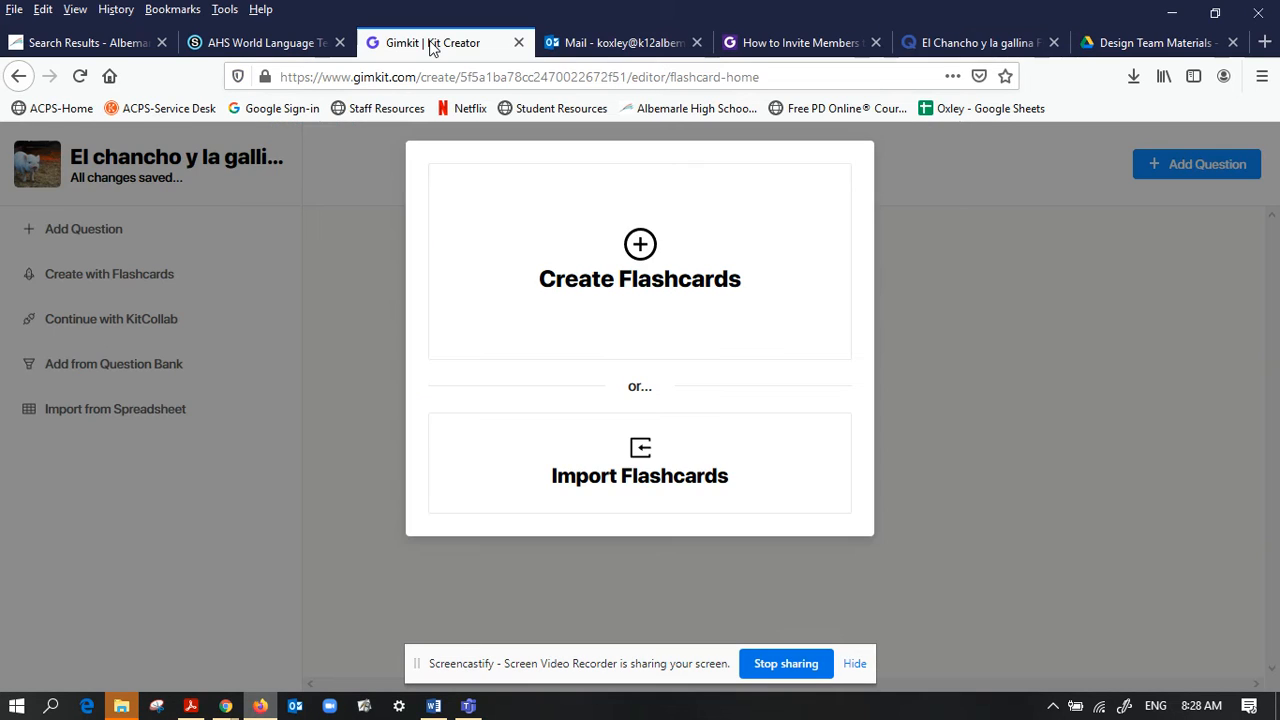
click(645, 455)
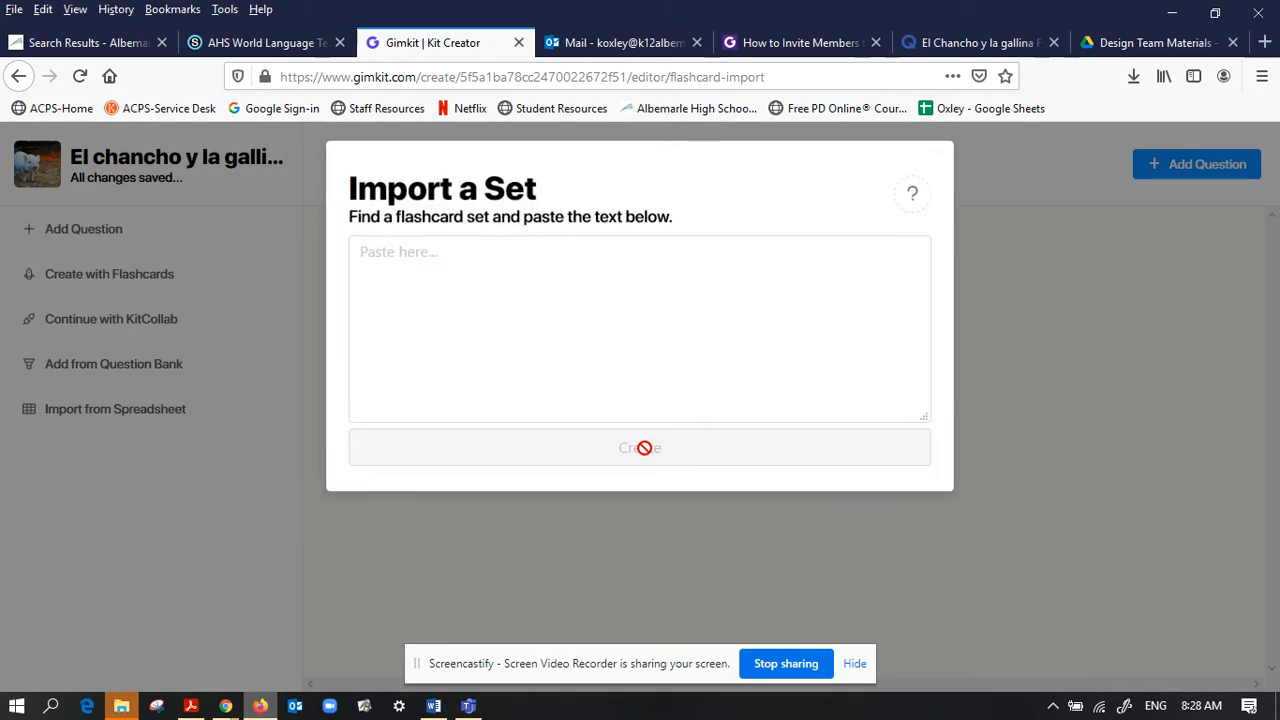
click(600, 276)
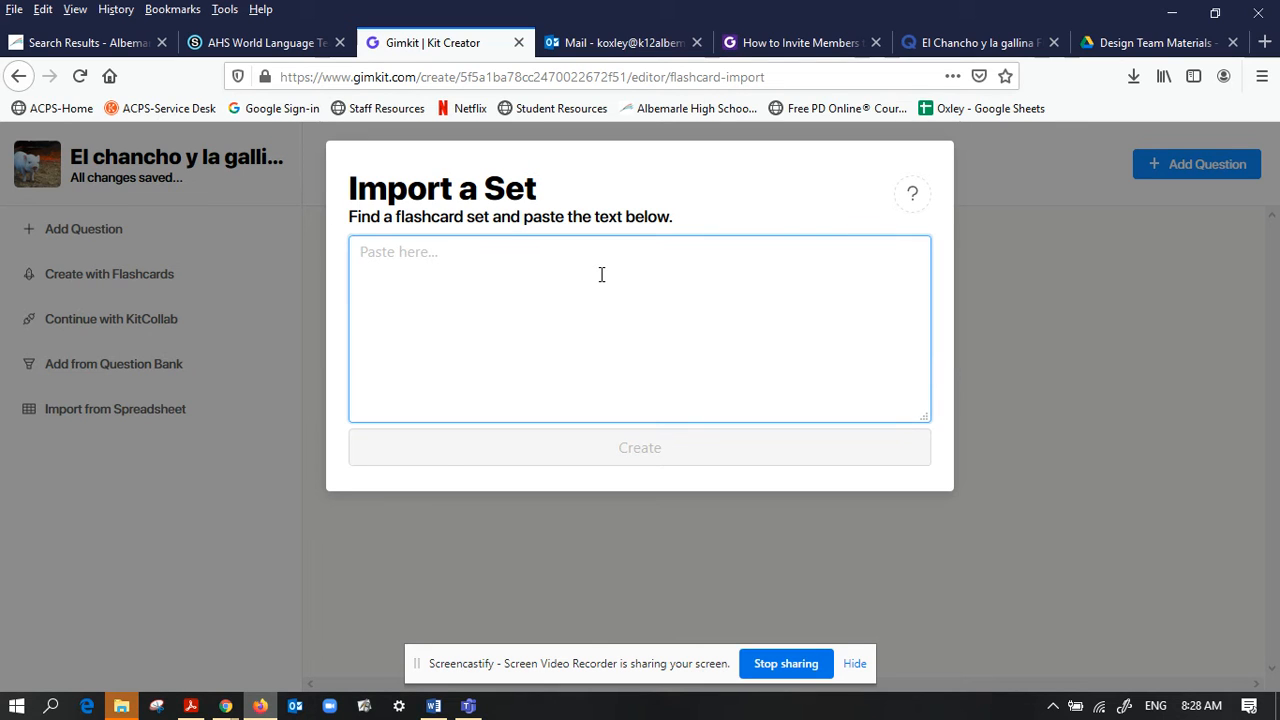
key(ctrl+v)
click(634, 455)
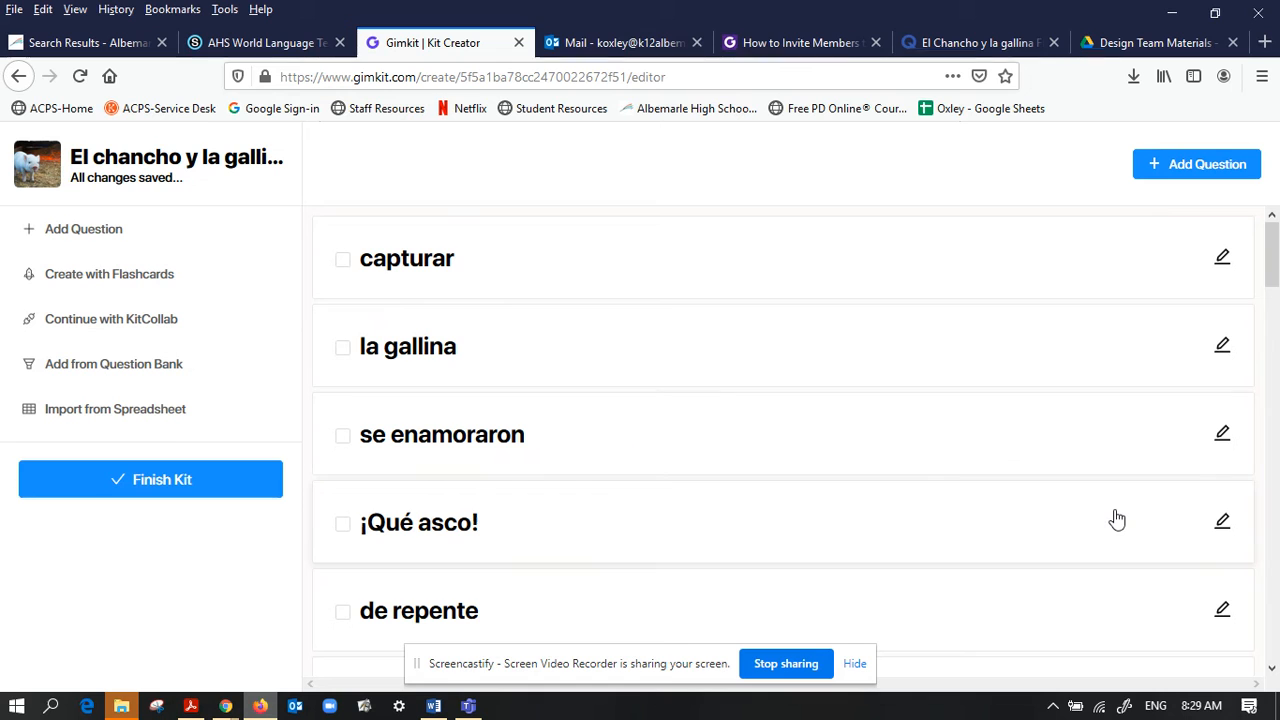
click(157, 482)
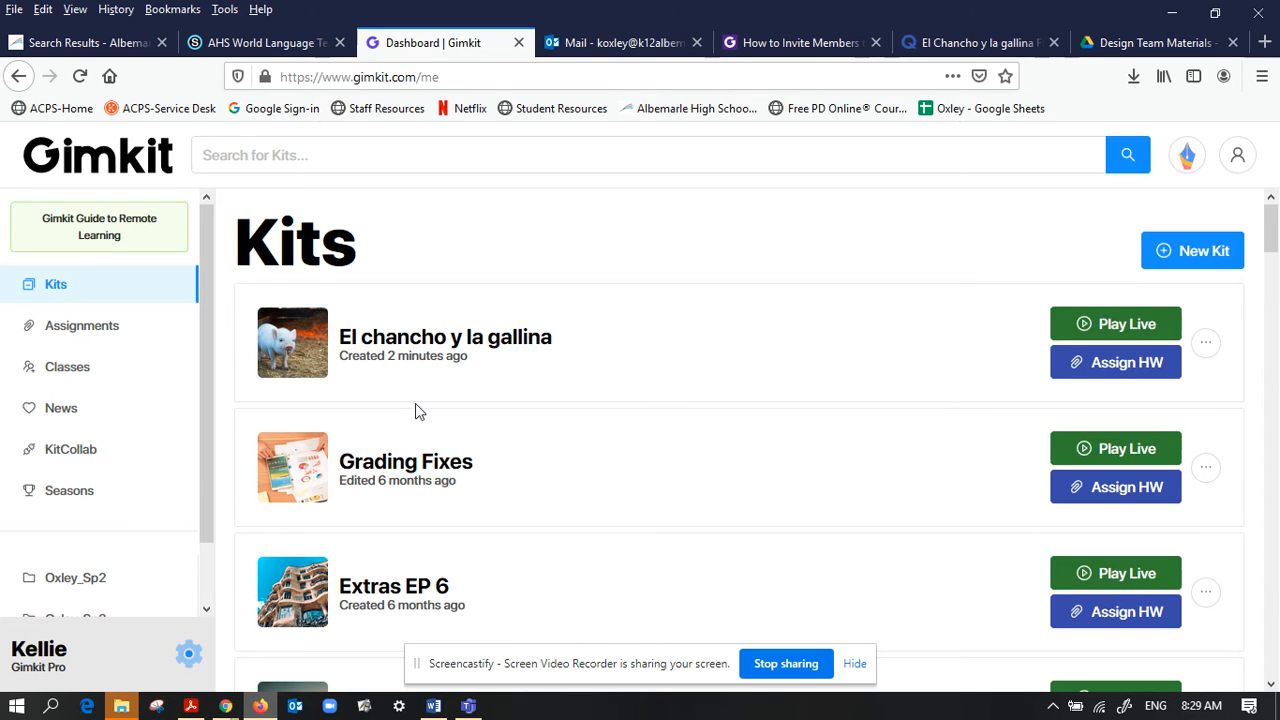
Open the Spanish 2 4B class and review its join link and student acceptance settings.
click(67, 370)
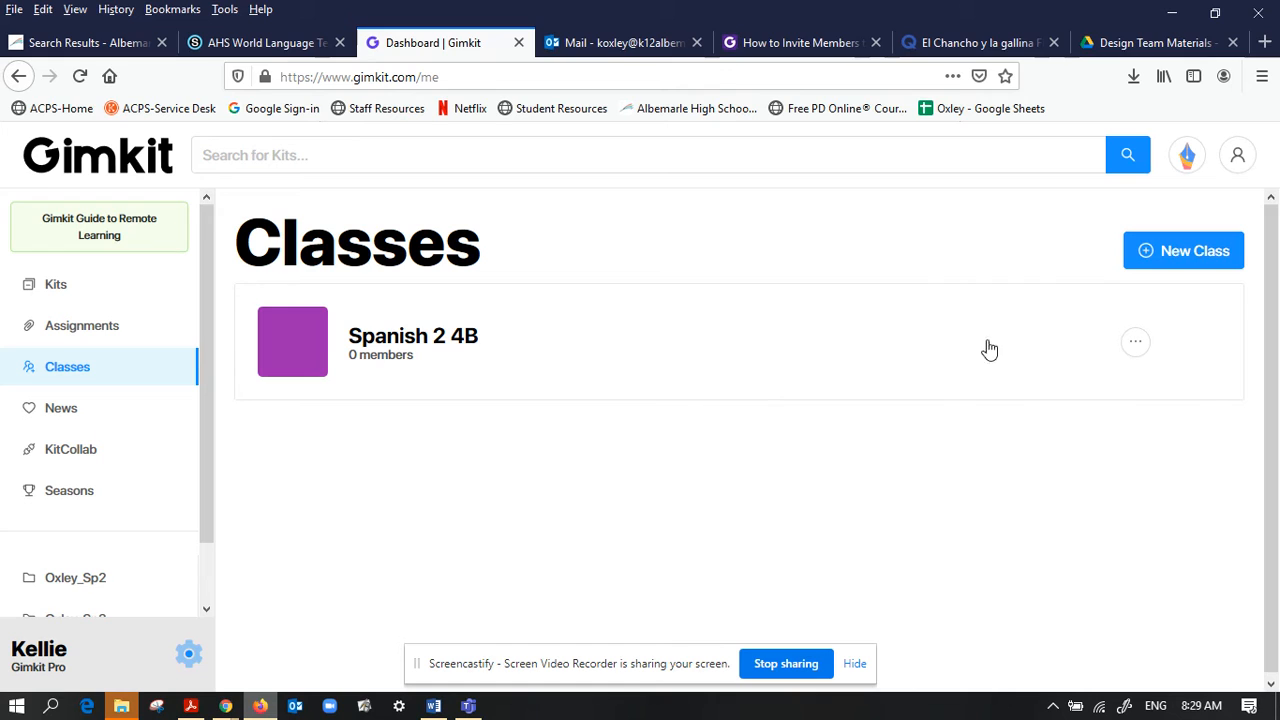
click(1140, 343)
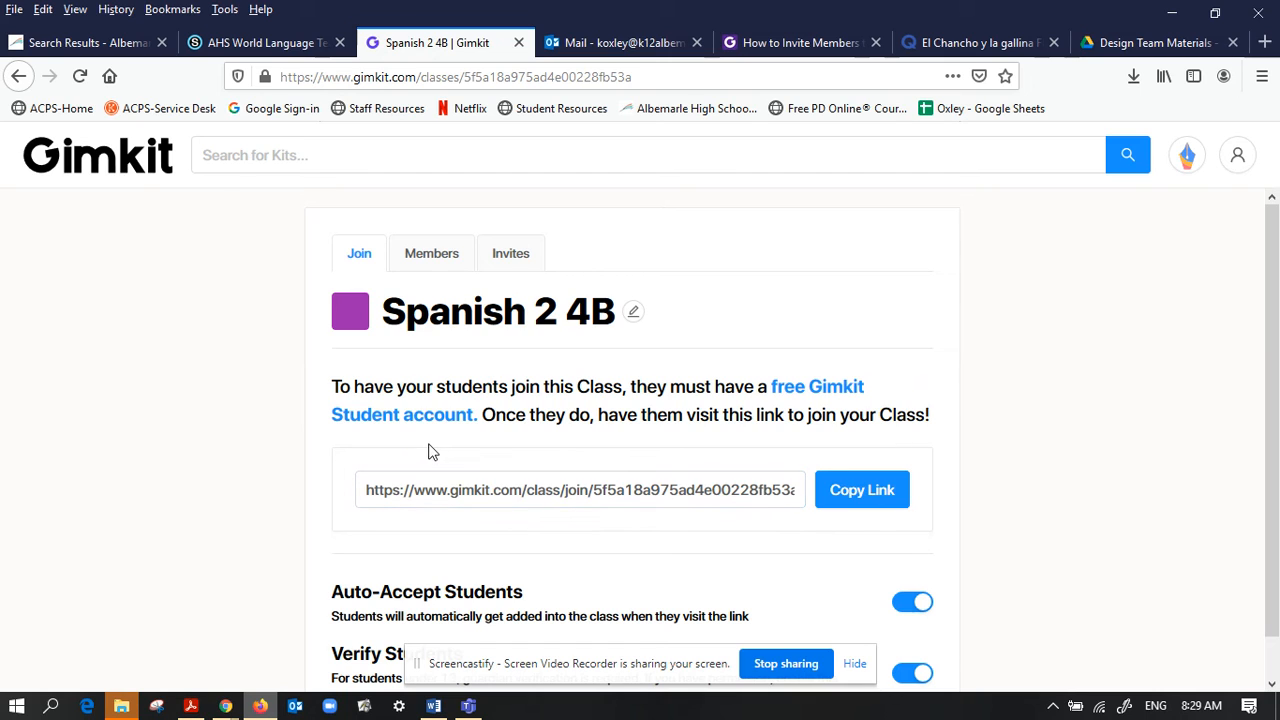
scroll(446, 465, down, 1)
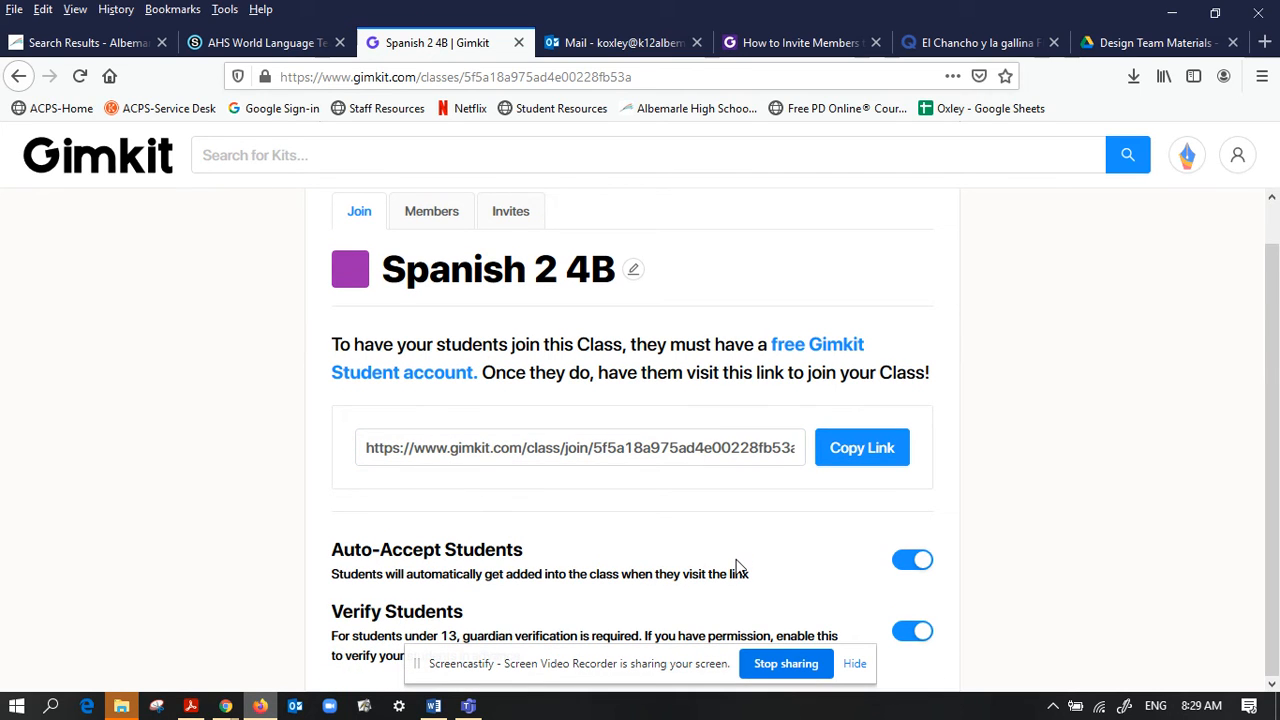
scroll(737, 566, up, 1)
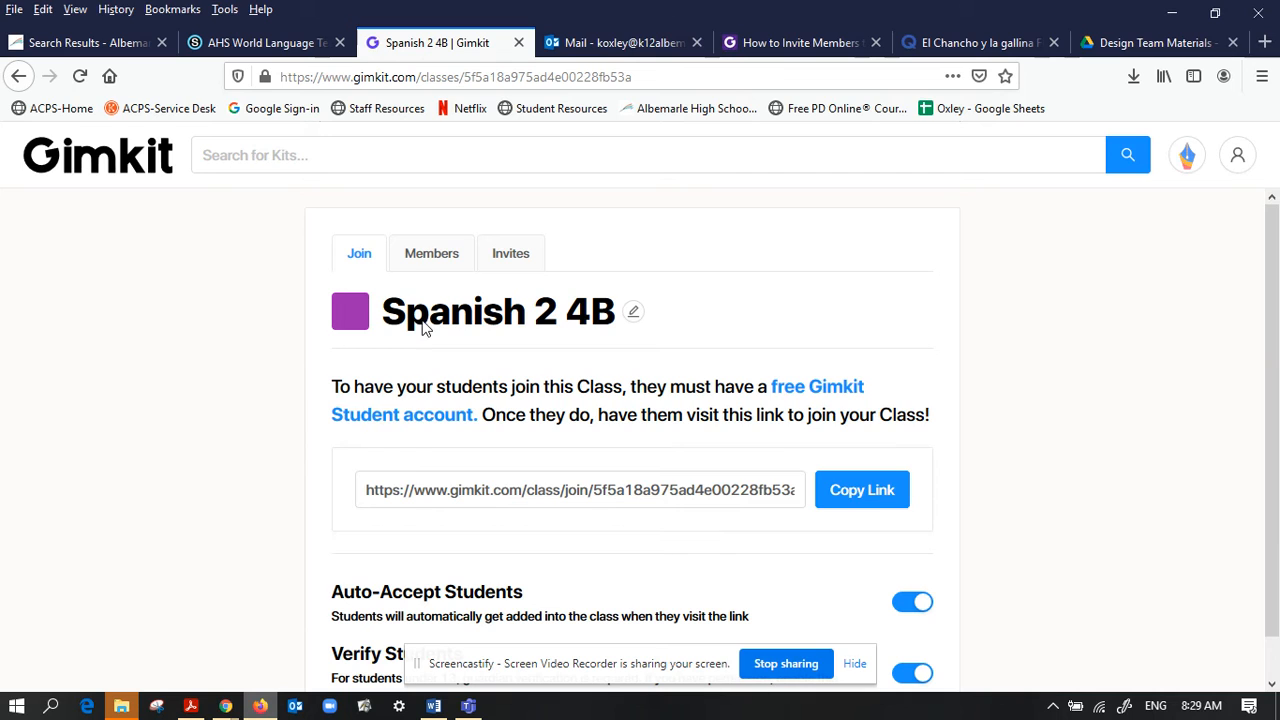
click(18, 76)
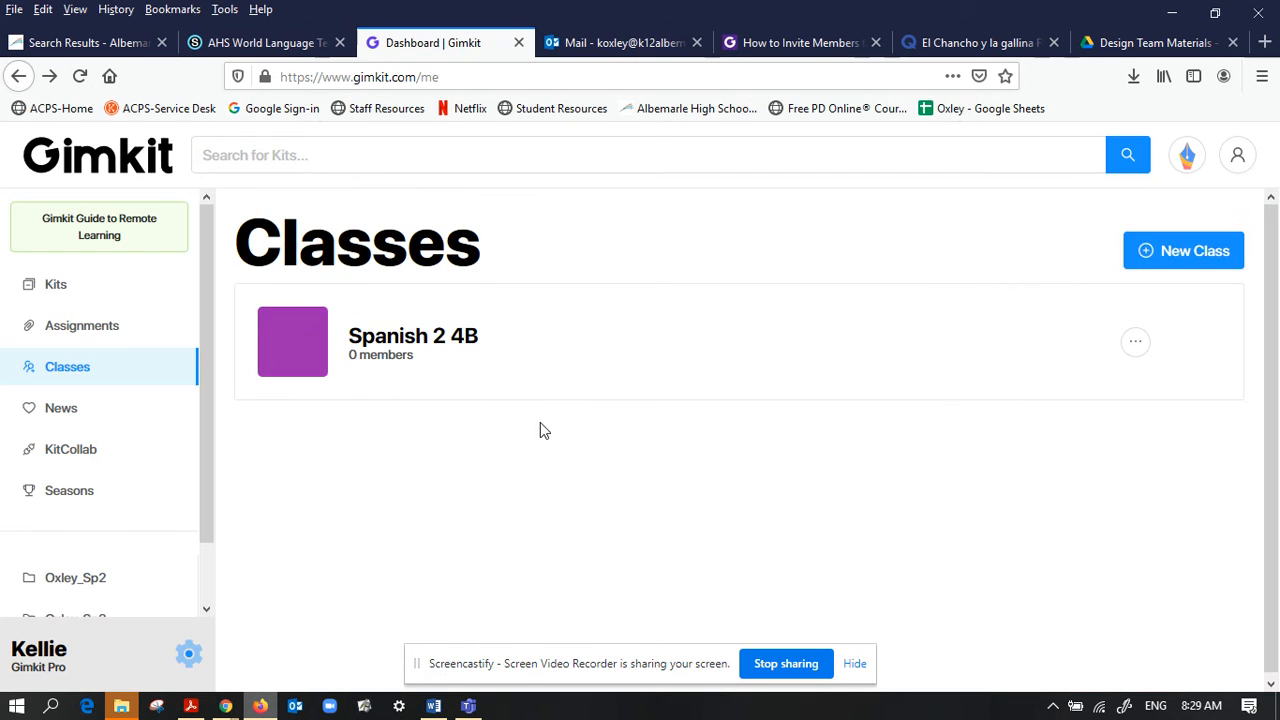
Open the live game setup for the "El chancho y la gallina" kit and review the available game modes.
click(52, 288)
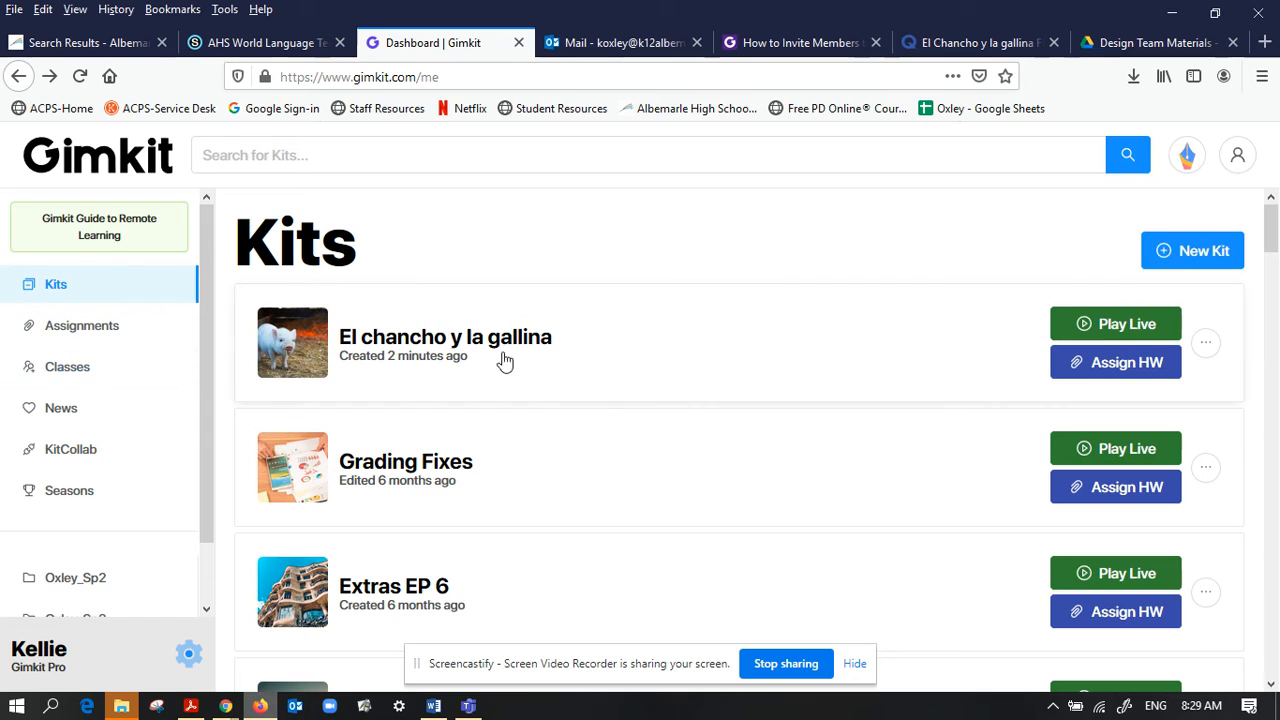
click(1145, 327)
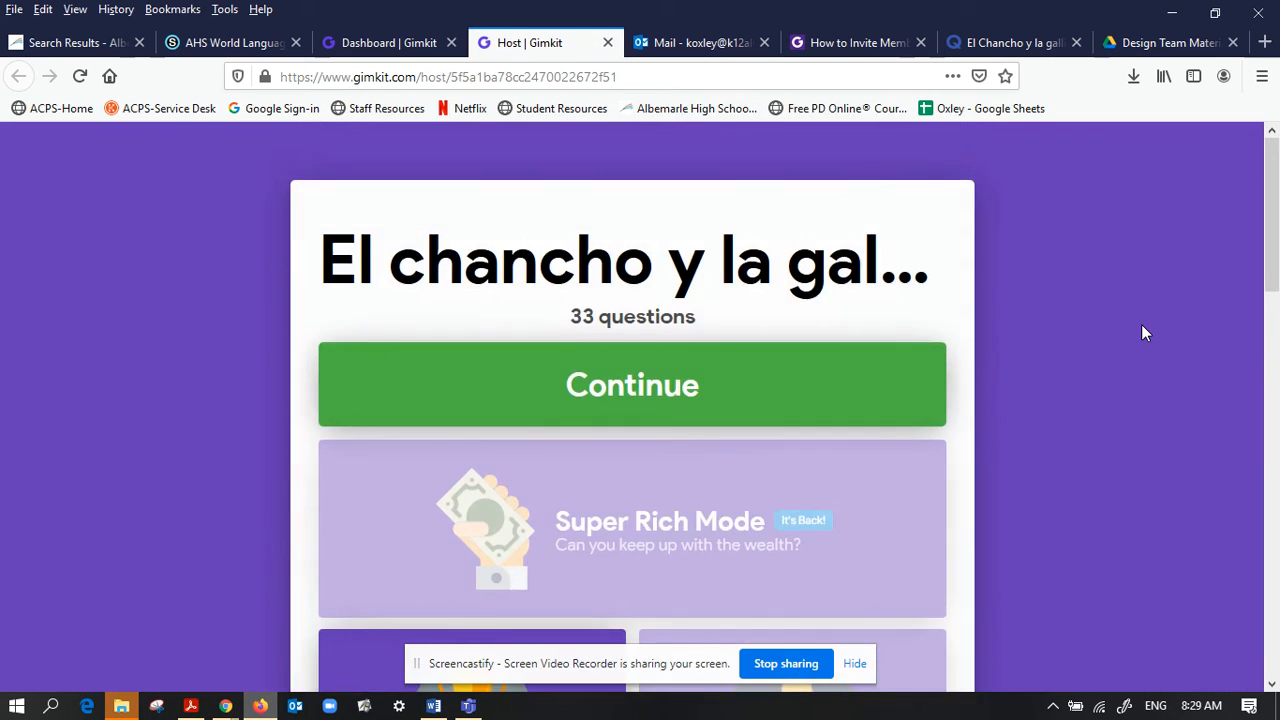
scroll(1145, 333, down, 3)
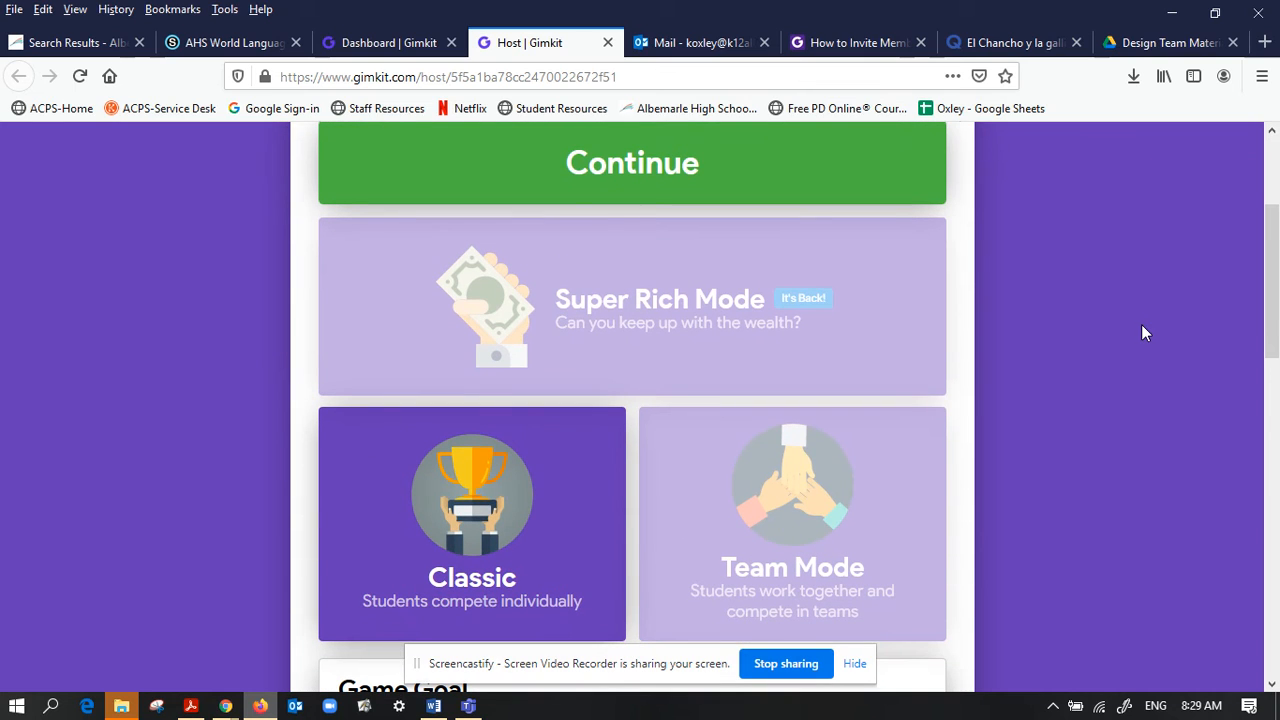
scroll(1145, 333, down, 2)
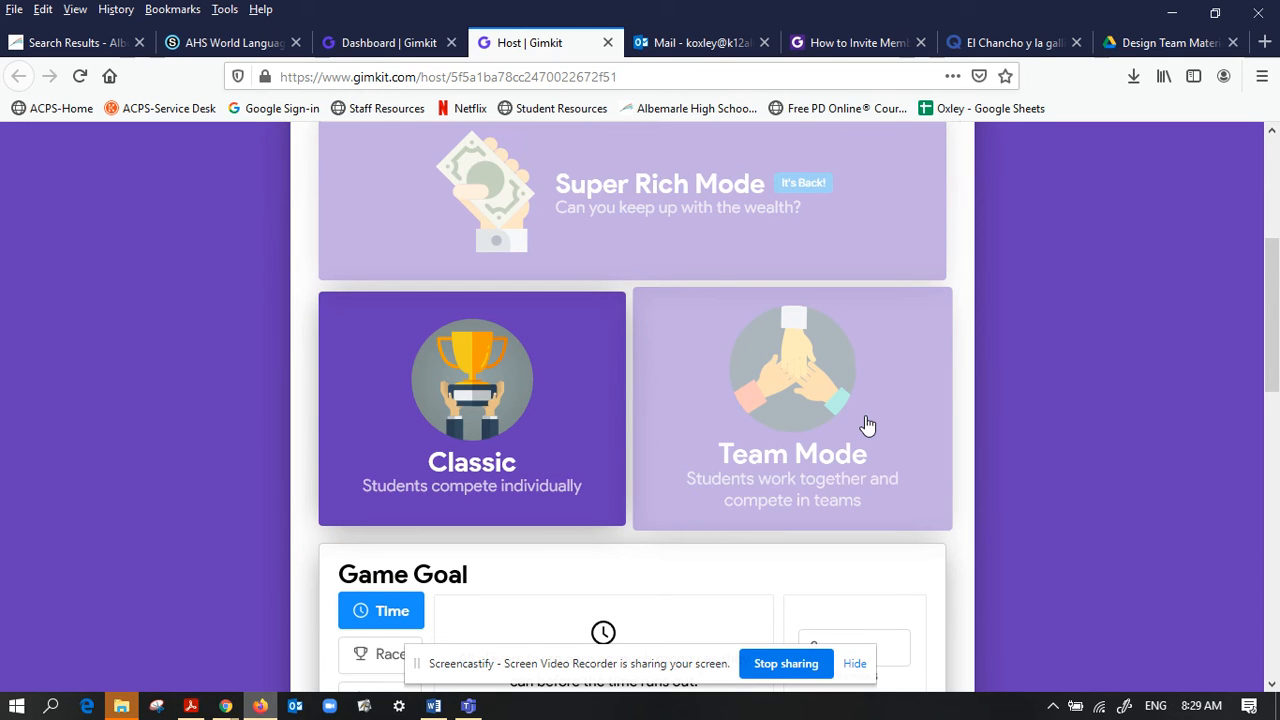
Try the Race and Time game goals, ending with the goal set to All In.
scroll(867, 425, down, 5)
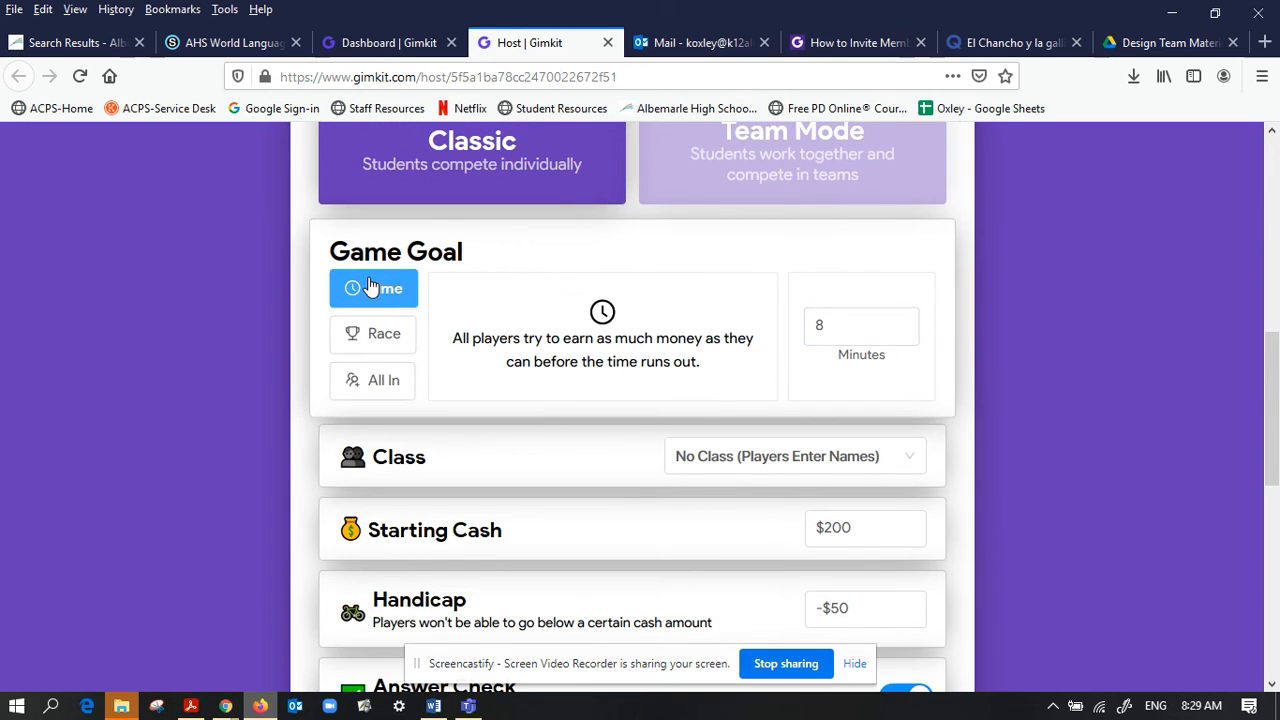
click(386, 345)
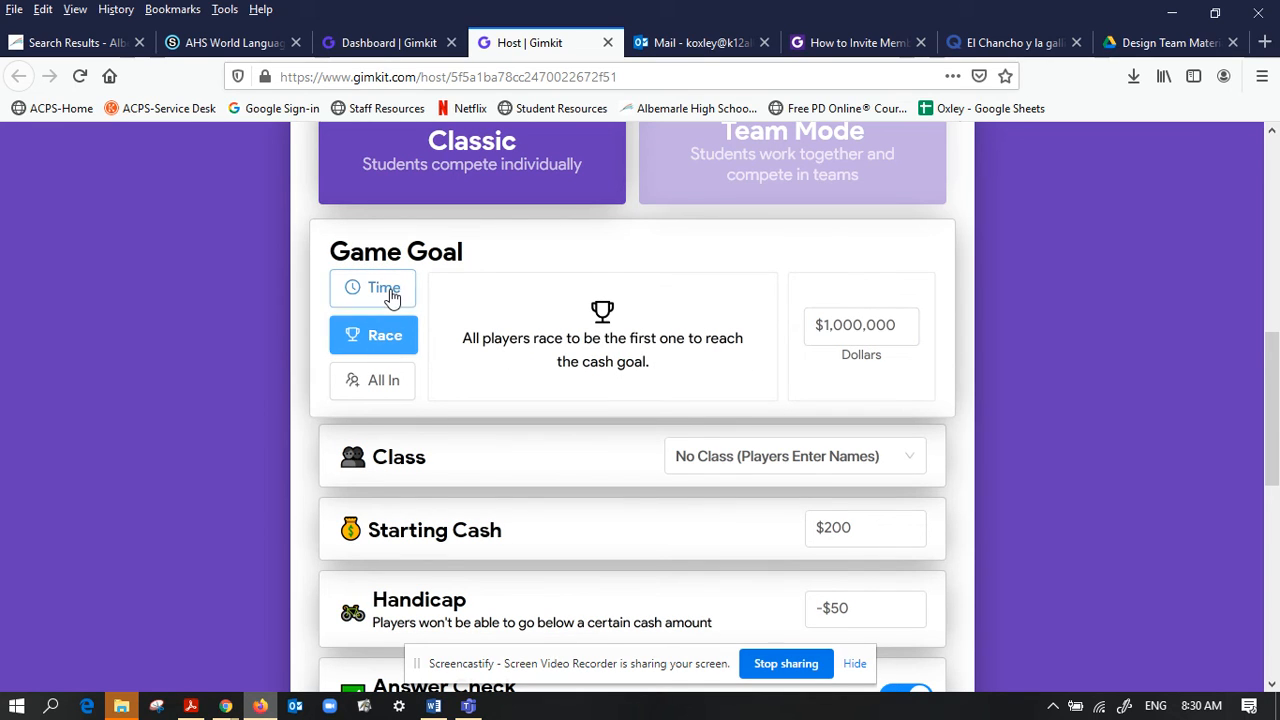
click(390, 298)
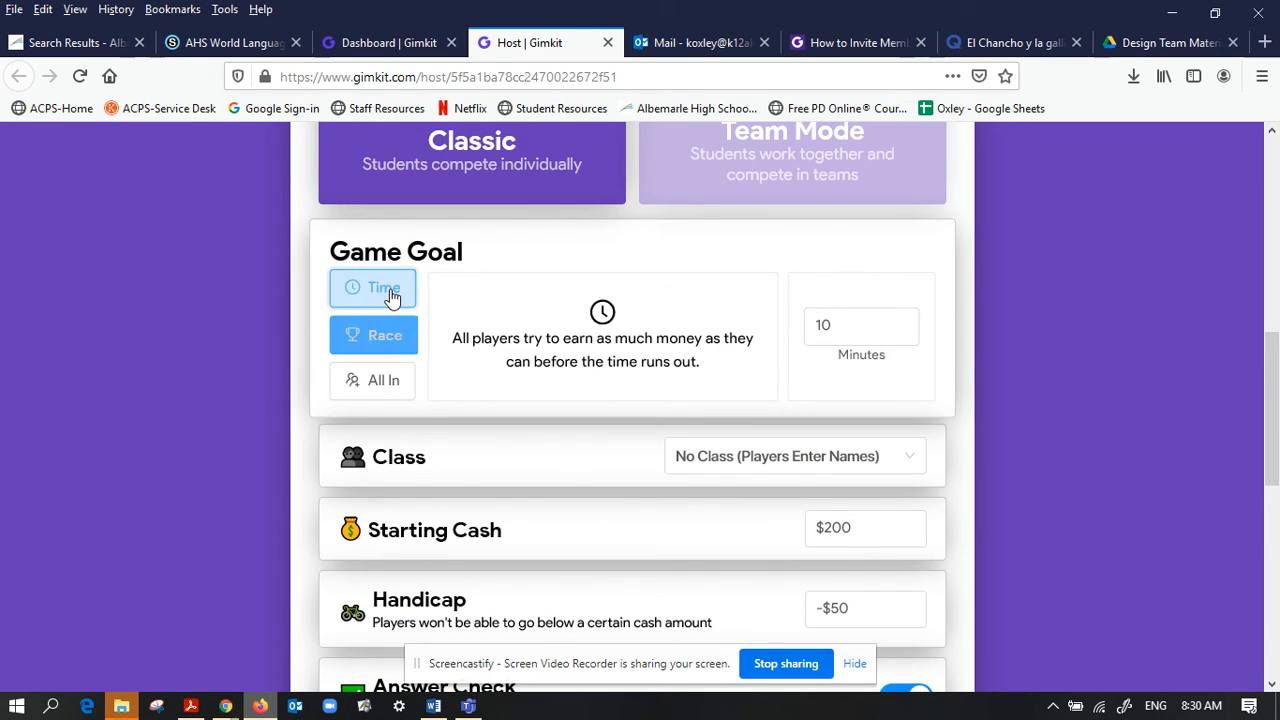
click(359, 391)
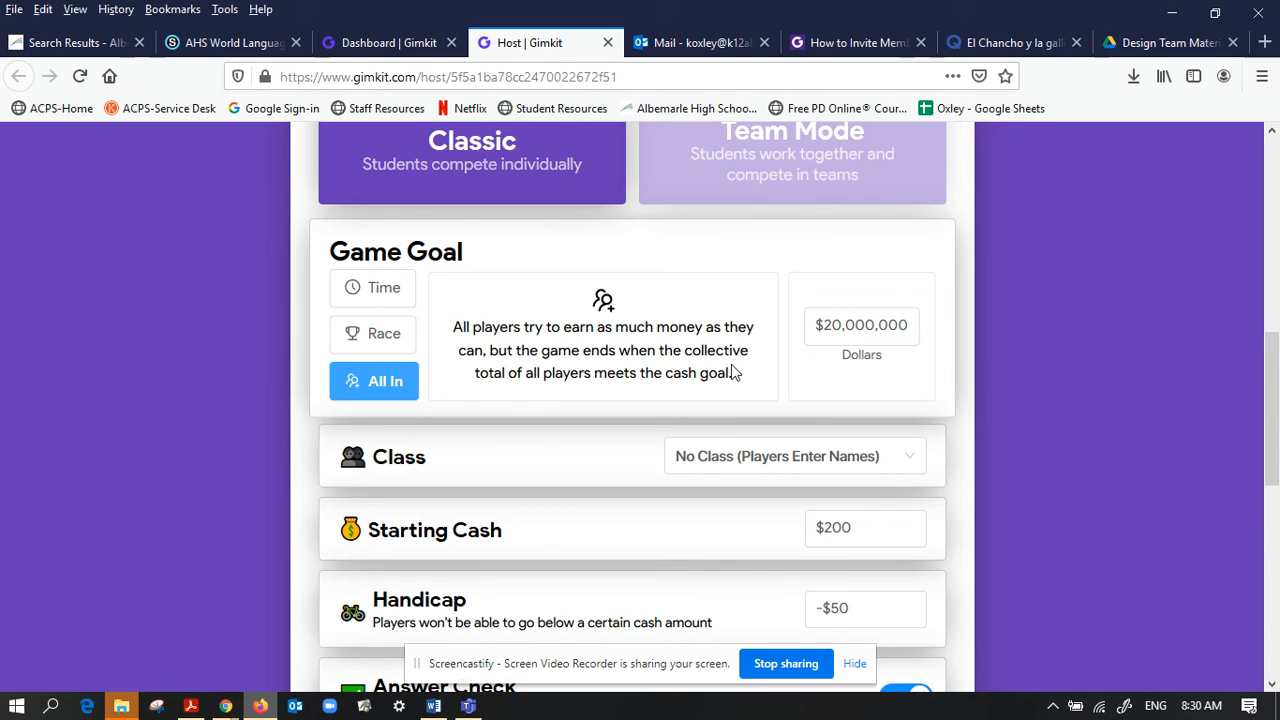
Examine the class choices, the remaining game settings and the shop options for the live game.
click(733, 471)
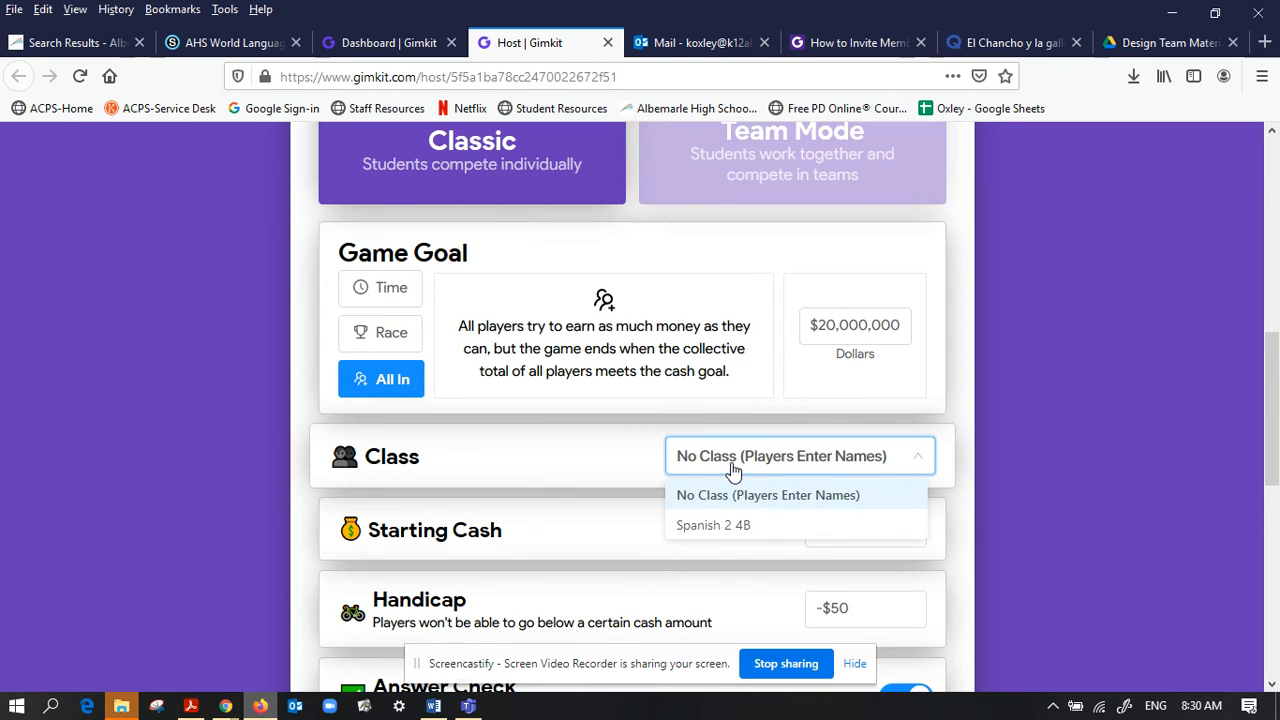
click(733, 471)
click(733, 471)
scroll(733, 471, down, 3)
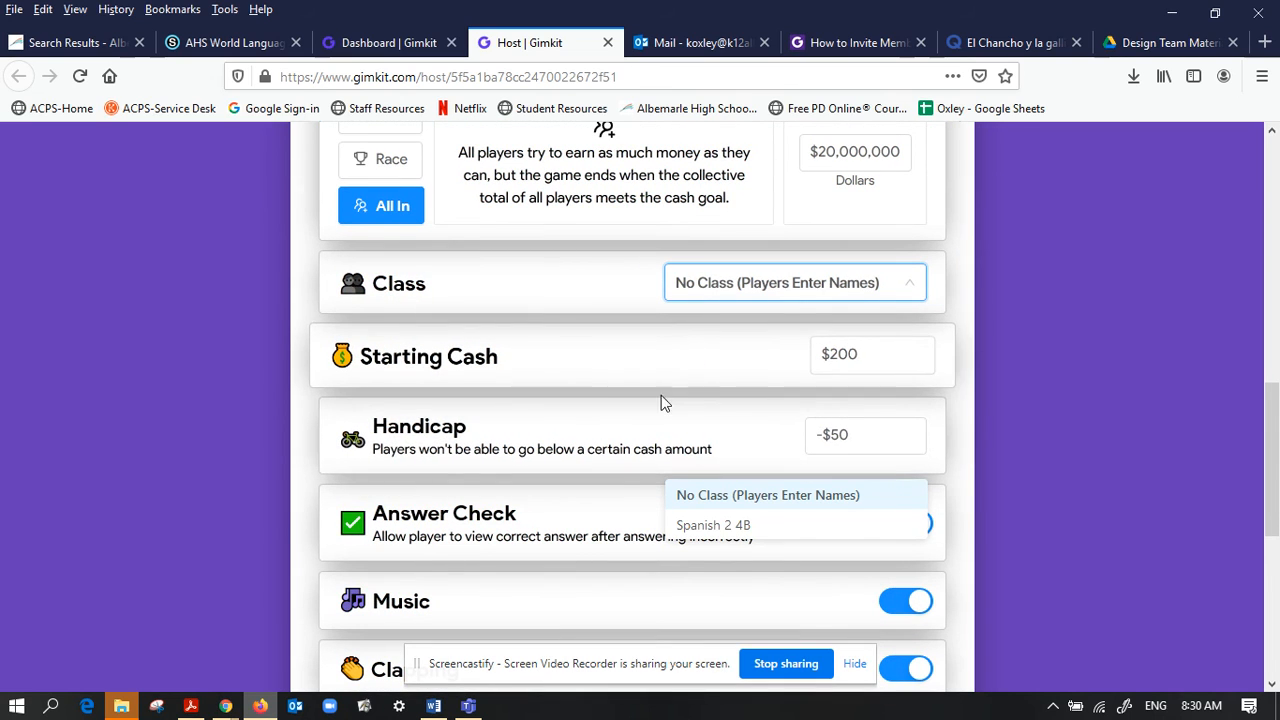
scroll(640, 455, down, 3)
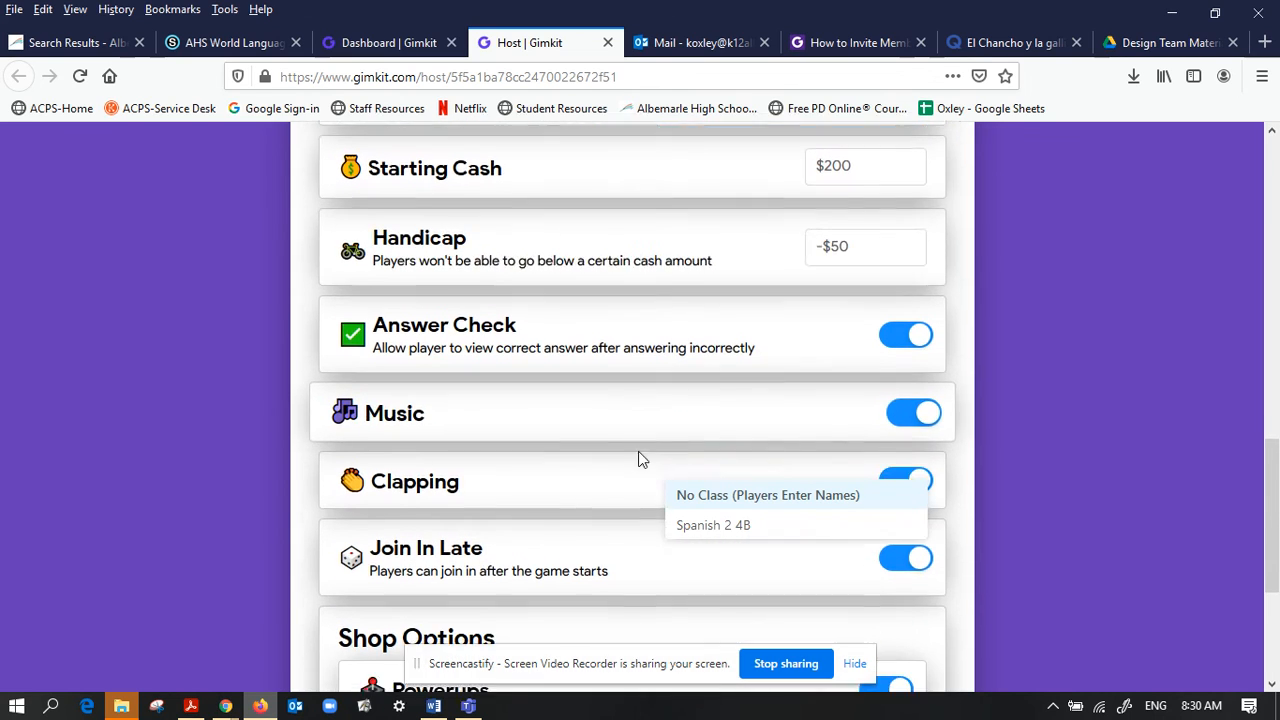
scroll(640, 458, down, 1)
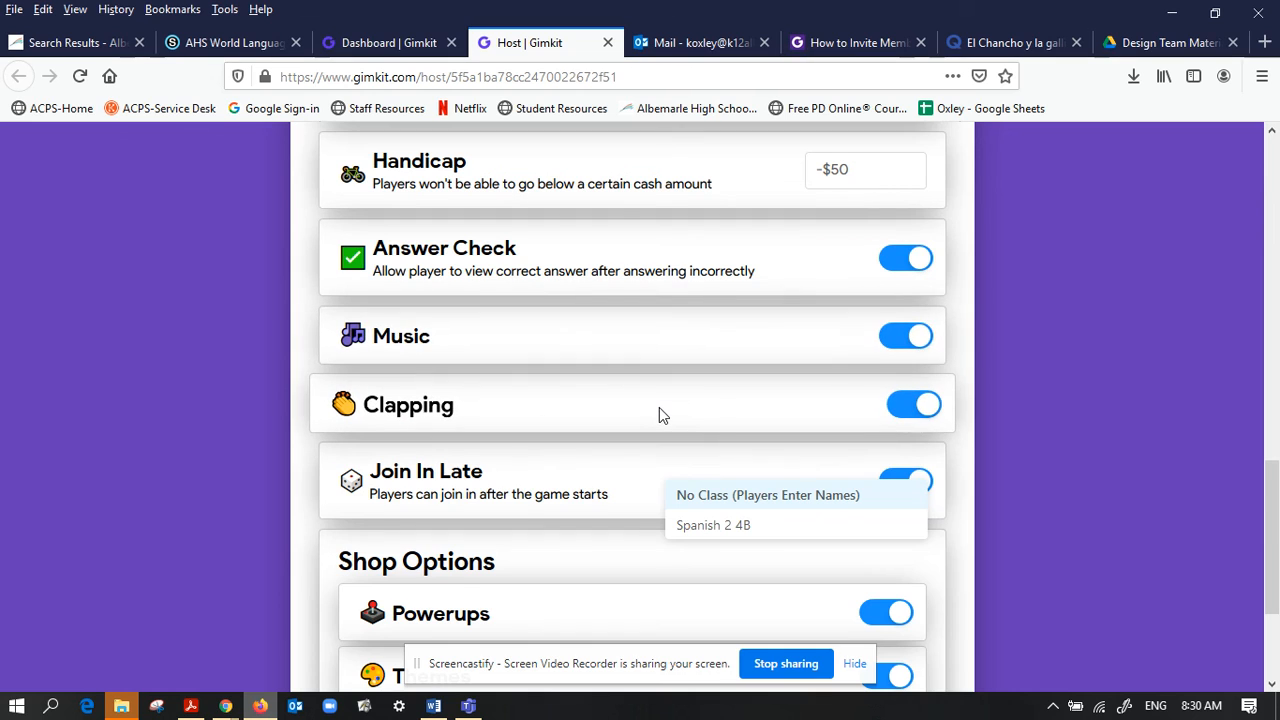
scroll(659, 410, down, 3)
scroll(659, 407, down, 2)
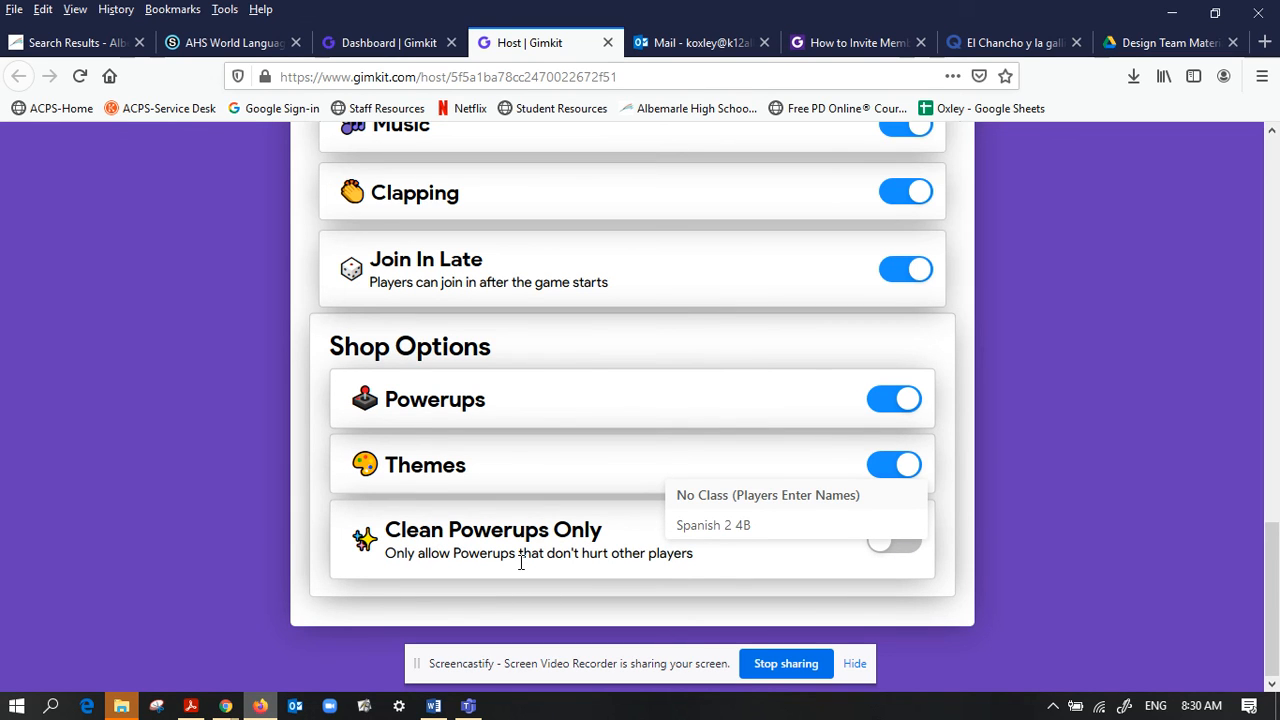
scroll(520, 563, up, 15)
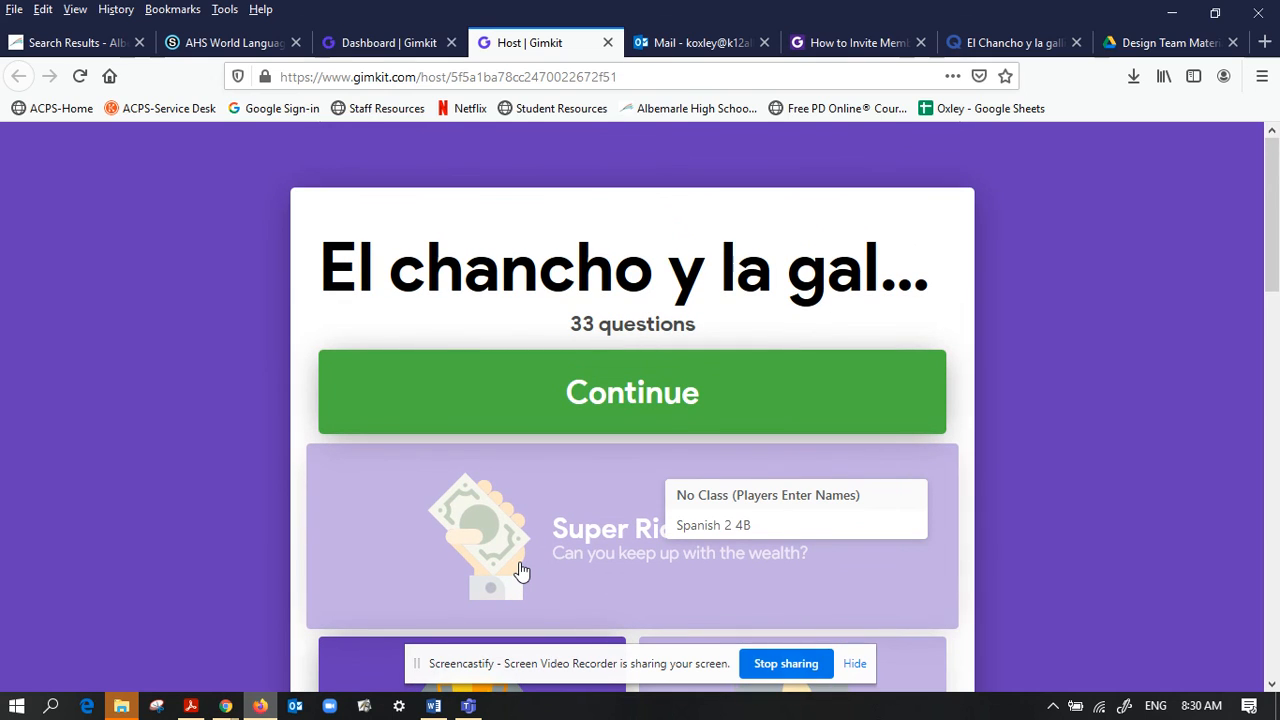